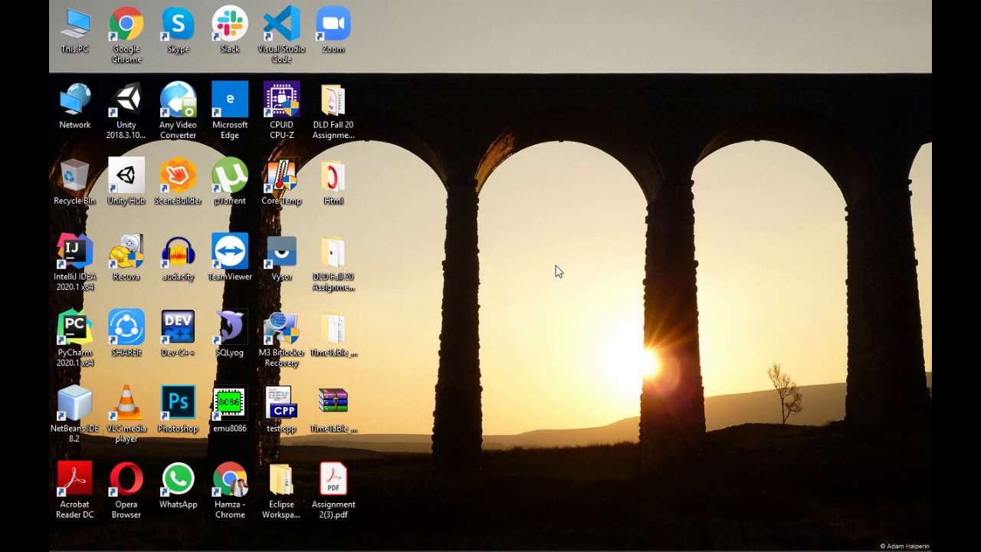
# Launch MySQL Workbench and create a new model
pyautogui.press('super+s')
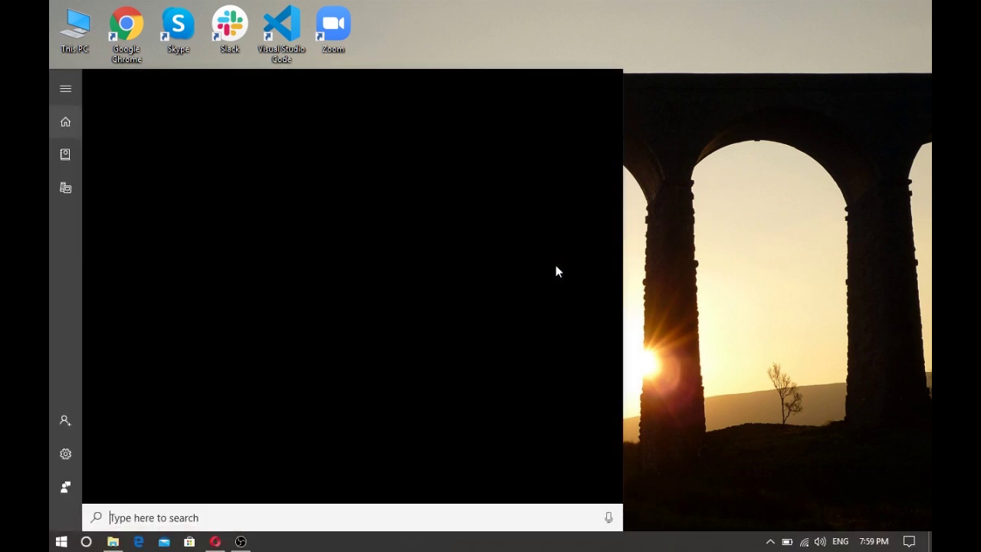
pyautogui.write('workbench')
pyautogui.press('Return')
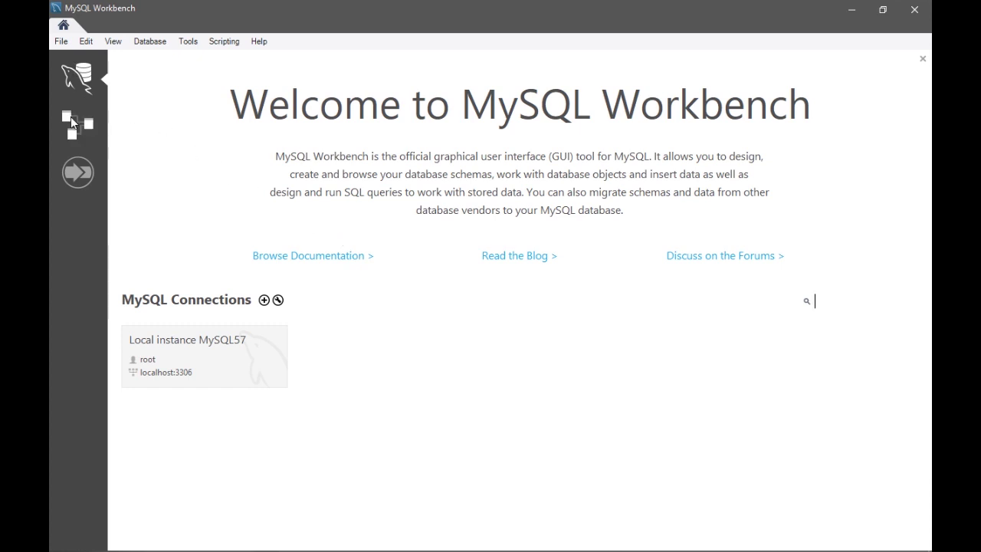
pyautogui.click(61, 41)
pyautogui.click(227, 115)
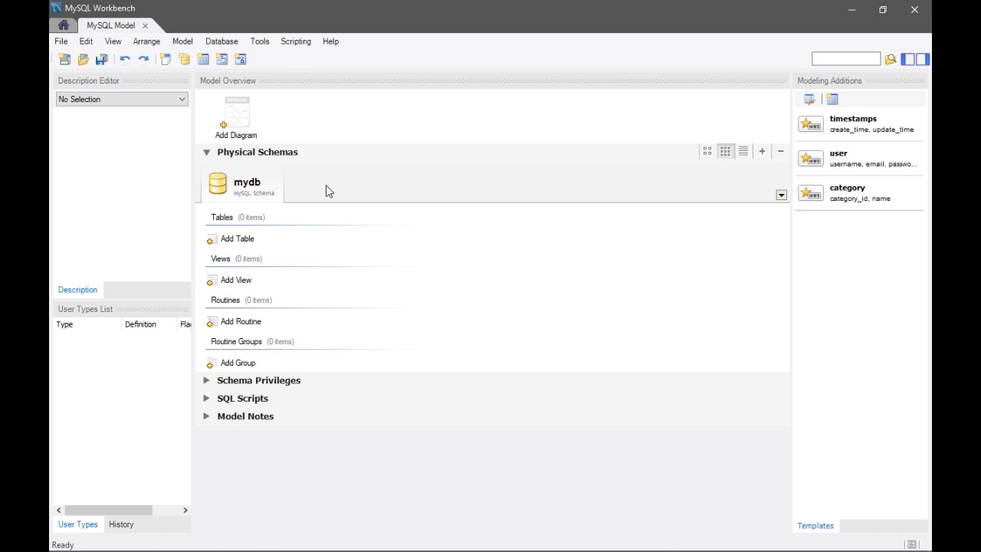
# Rename the mydb schema to student-example and close its schema editor
pyautogui.doubleClick(253, 188)
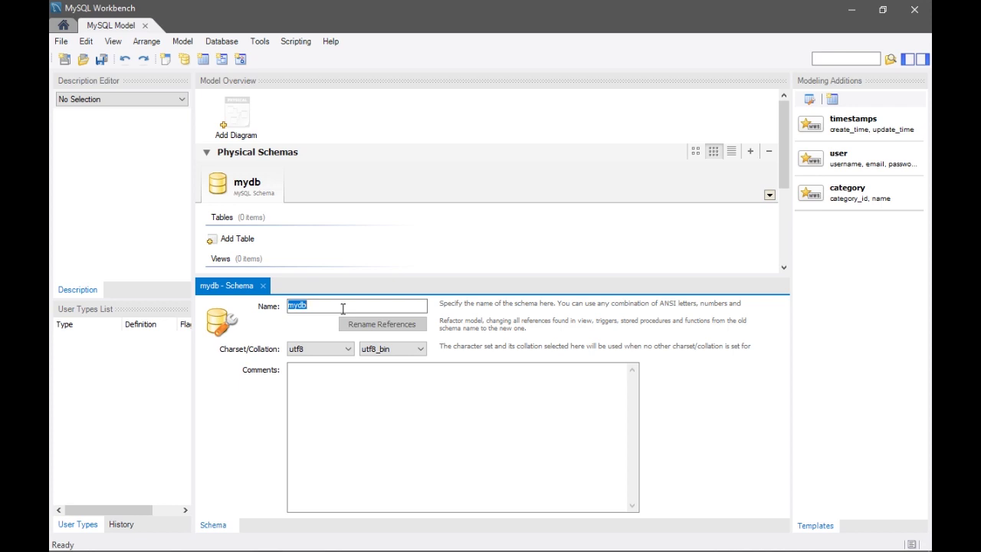
pyautogui.write('st')
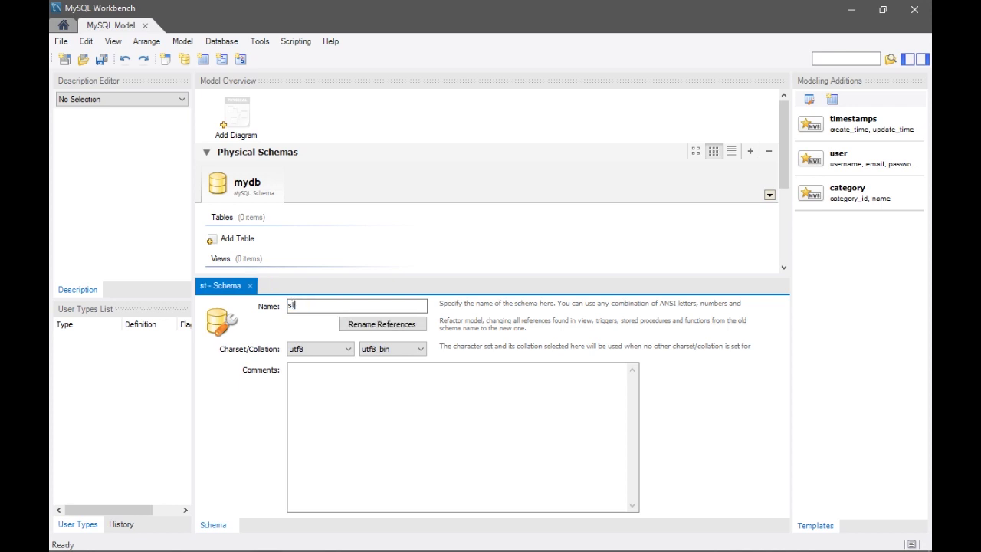
pyautogui.write('udent-example')
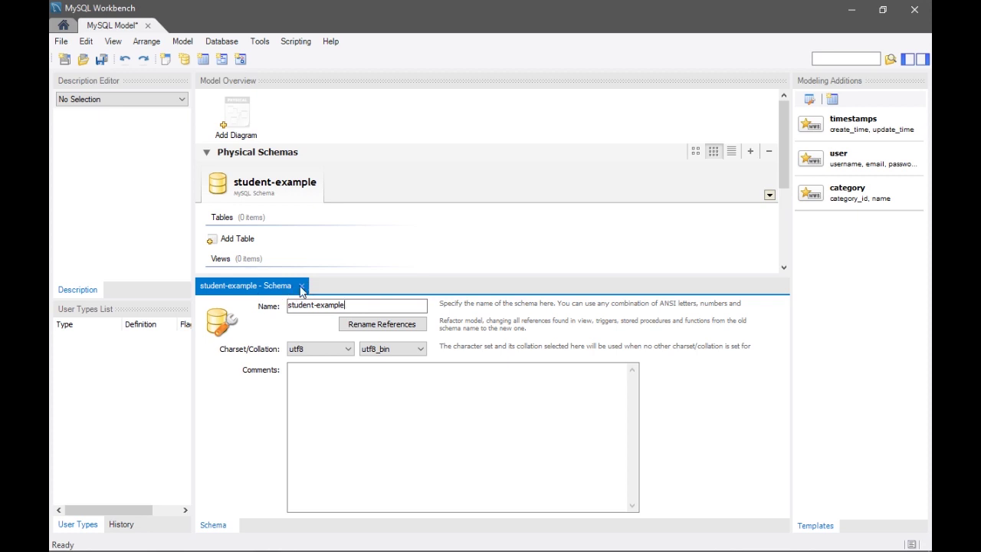
pyautogui.click(302, 287)
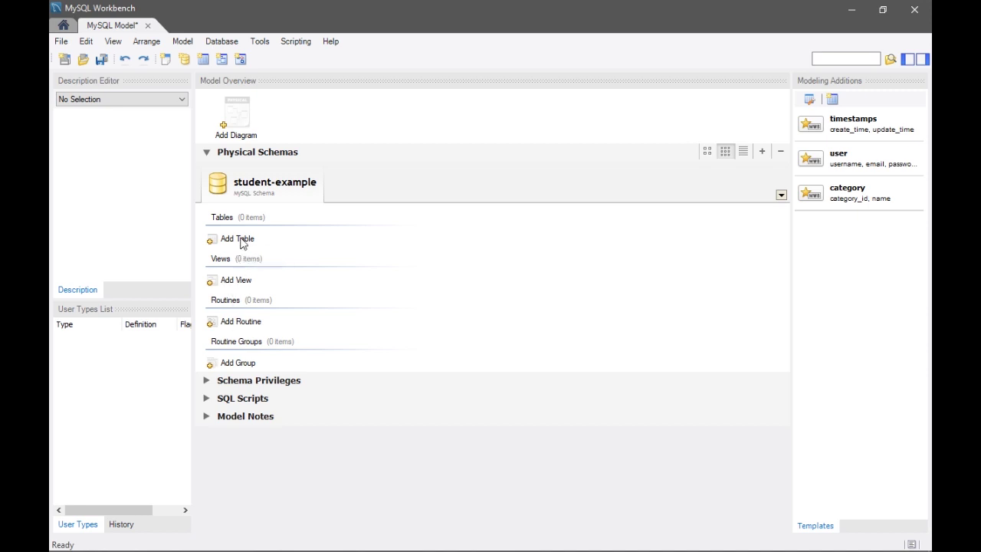
# Add an EER diagram to the model and place a new table in its upper-left area
pyautogui.click(238, 115)
pyautogui.doubleClick(238, 115)
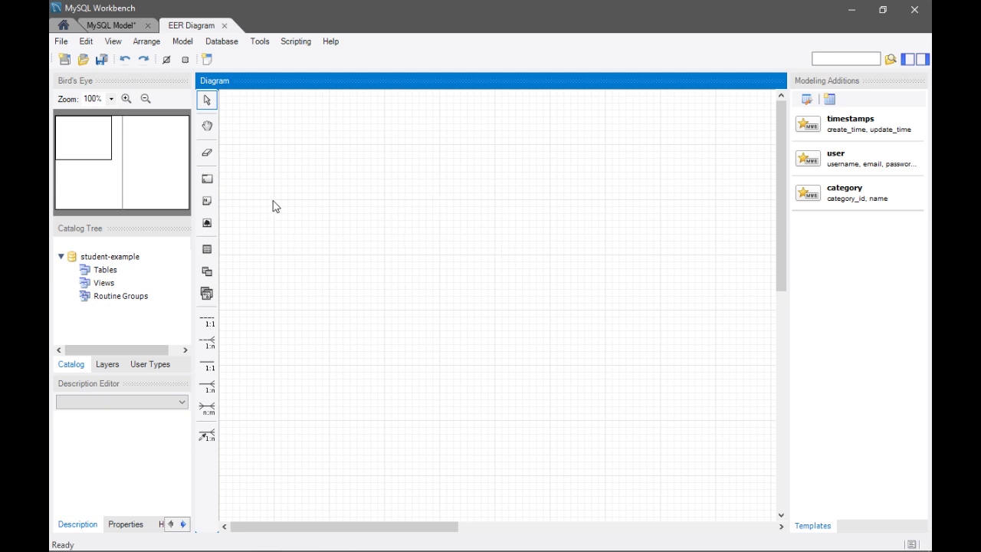
pyautogui.click(209, 252)
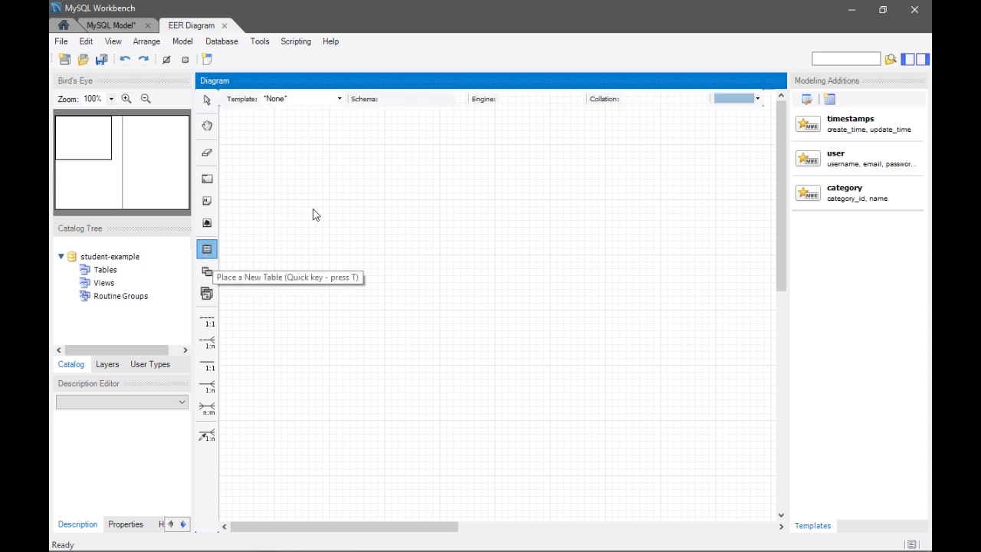
pyautogui.click(354, 173)
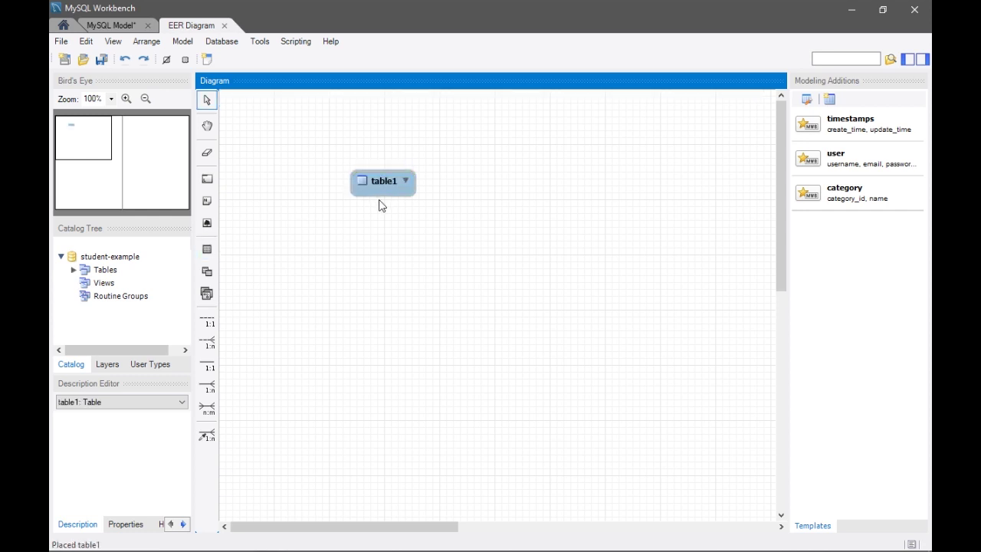
# Open the new table for editing and name it student
pyautogui.click(393, 186)
pyautogui.doubleClick(392, 184)
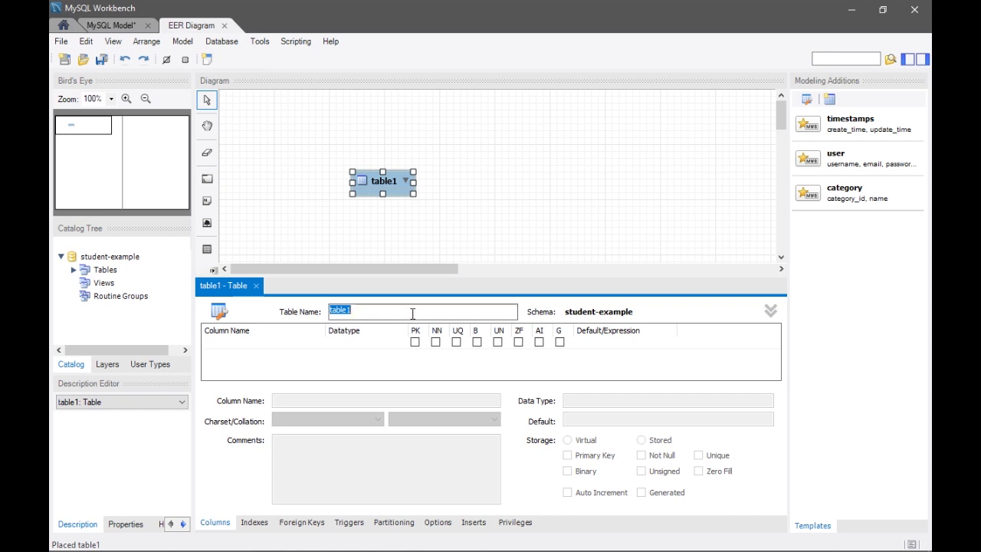
pyautogui.write('student')
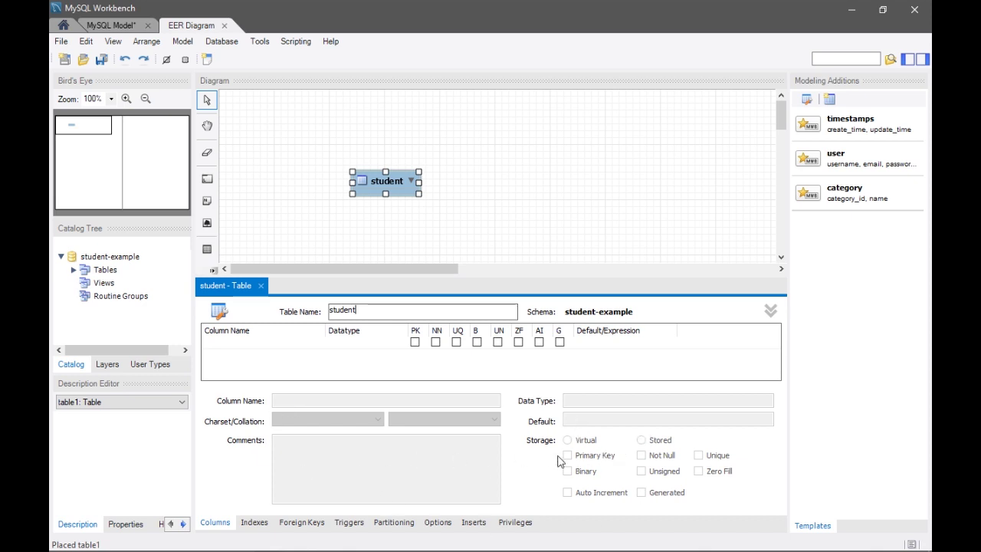
# Add an INT column named id to the student table as an auto-incrementing primary key
pyautogui.click(262, 344)
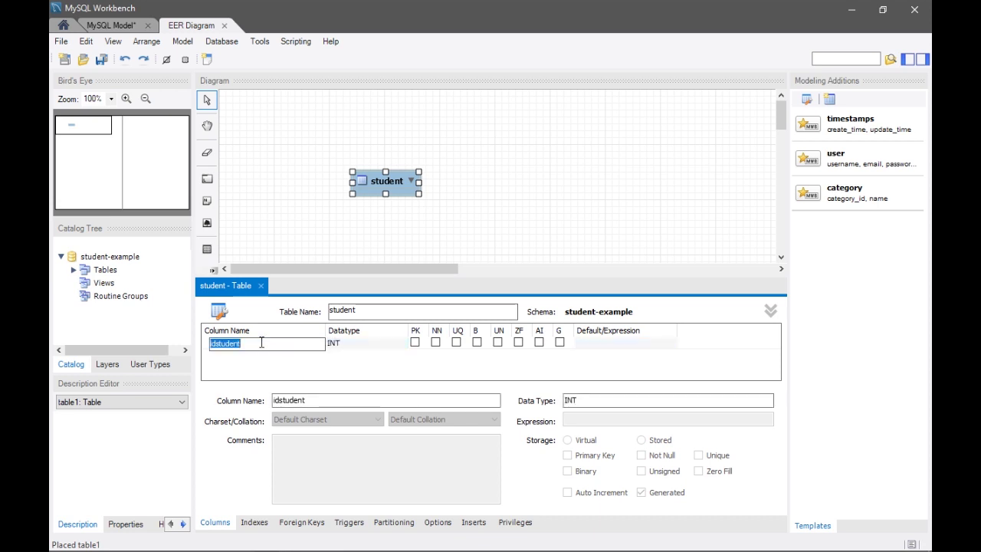
pyautogui.write('id')
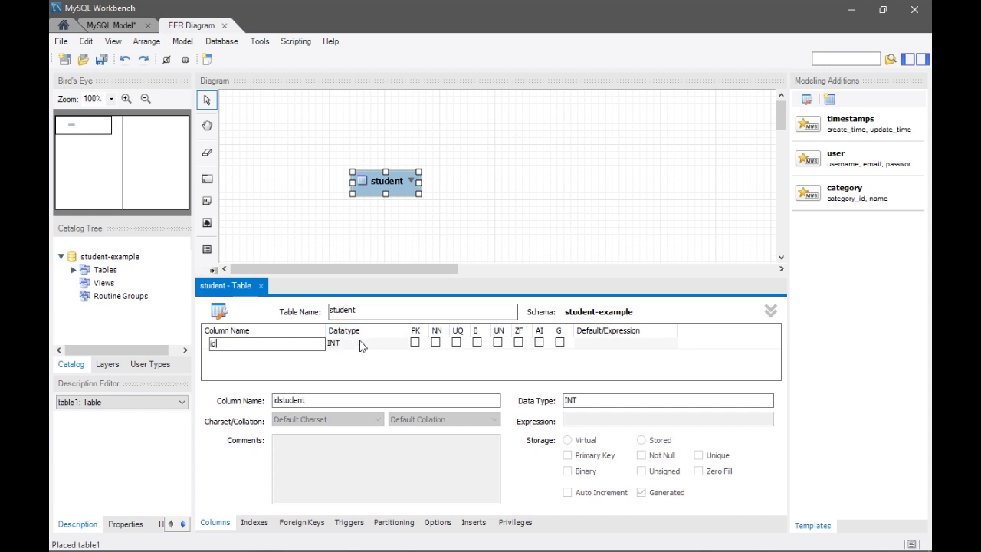
pyautogui.click(416, 343)
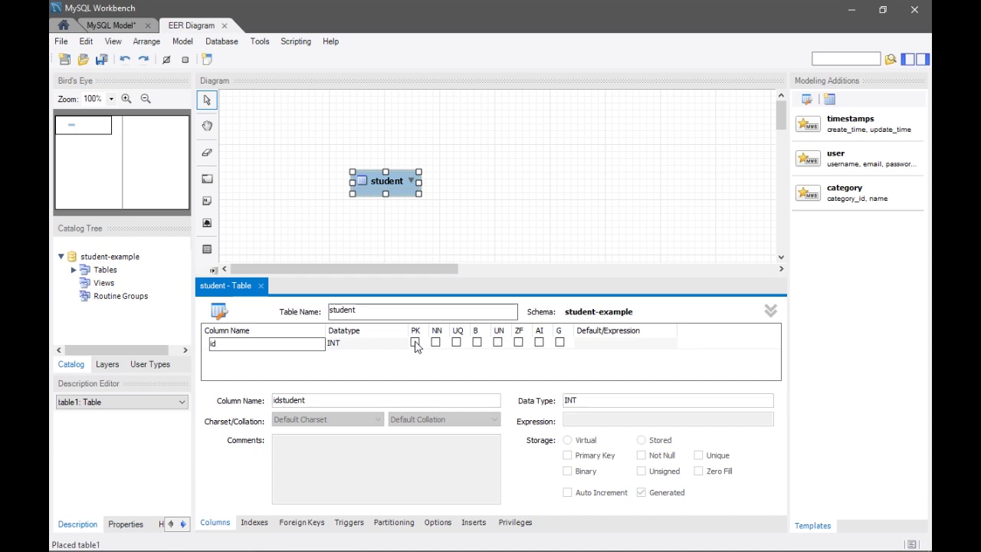
pyautogui.click(416, 344)
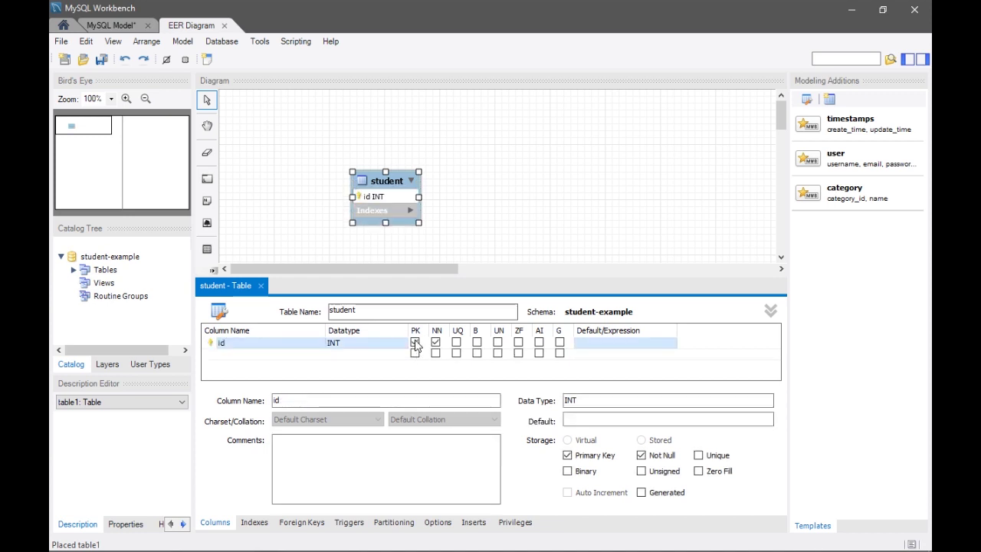
pyautogui.click(539, 343)
# Add a VARCHAR(45) column called name to the student table and mark it as not null
pyautogui.doubleClick(242, 355)
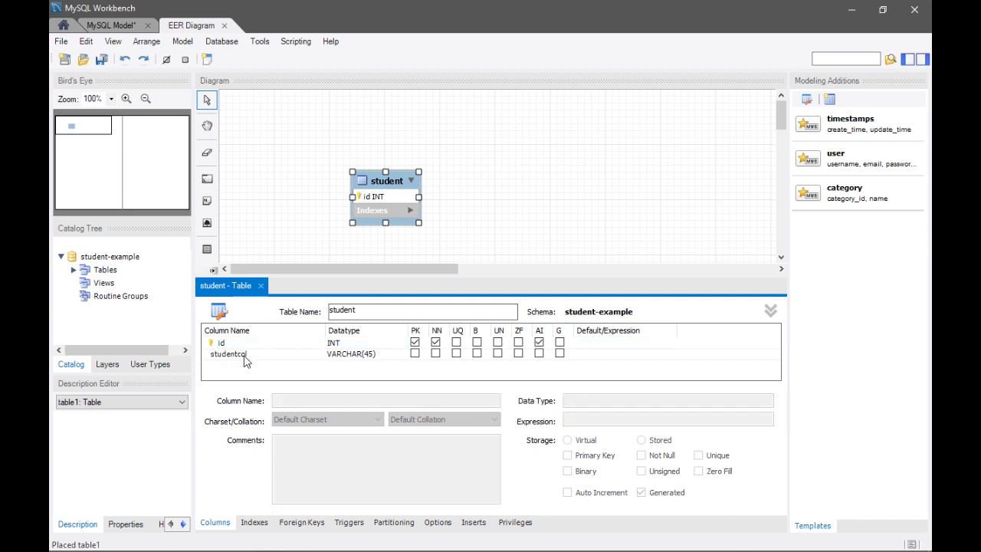
pyautogui.press('Return')
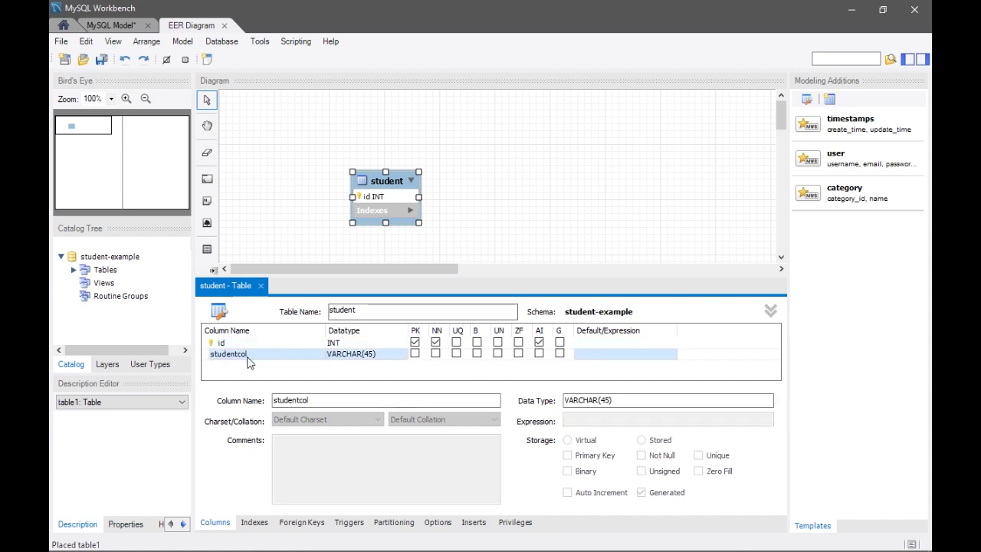
pyautogui.doubleClick(251, 355)
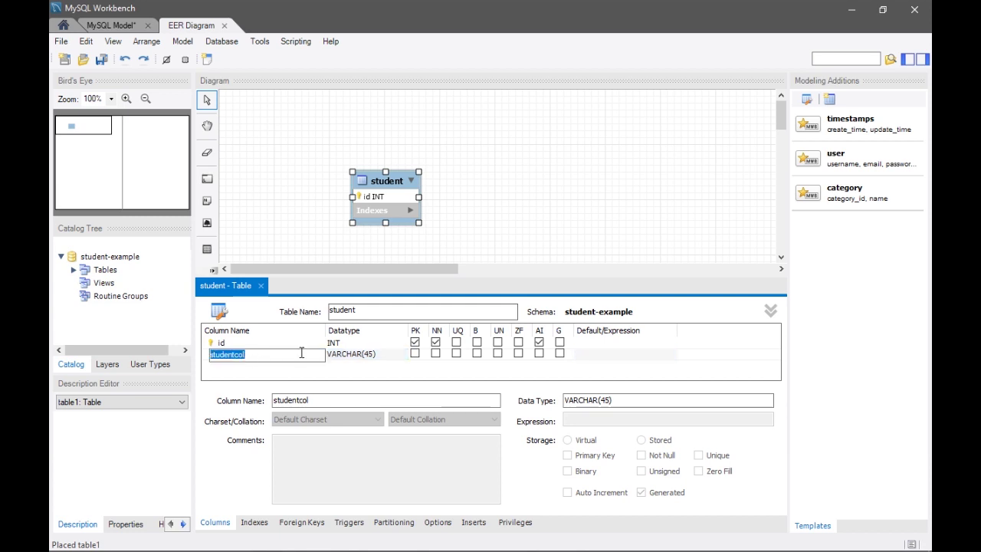
pyautogui.write('name')
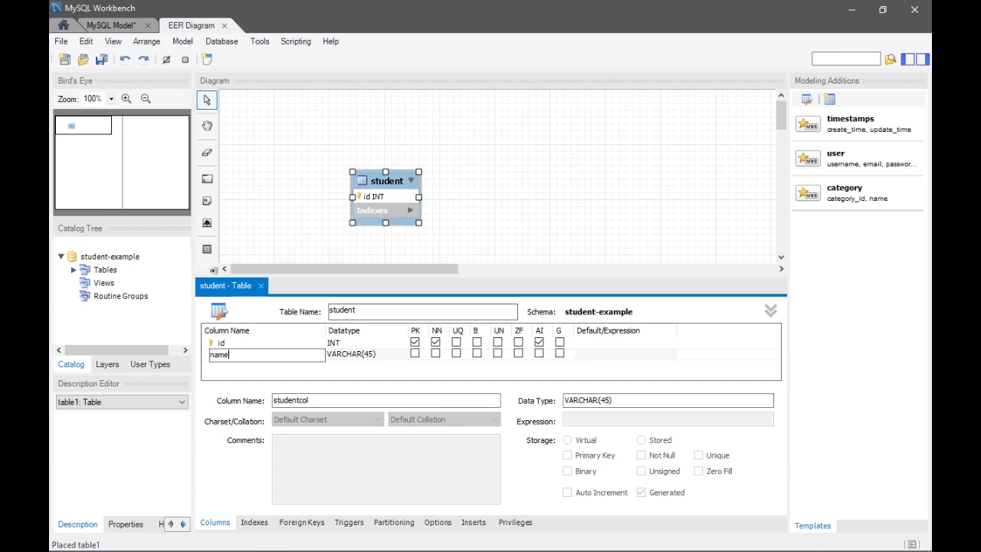
pyautogui.press('Tab')
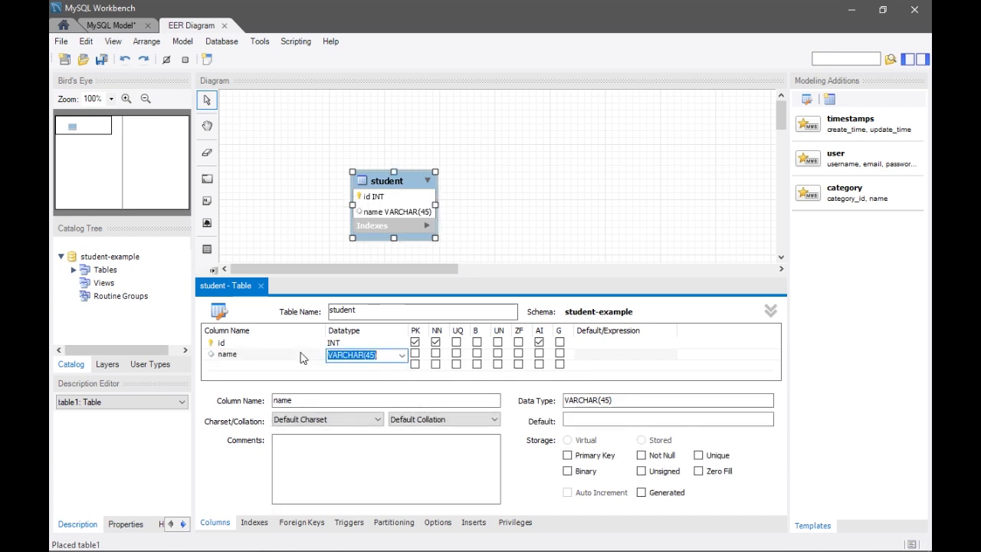
pyautogui.click(381, 358)
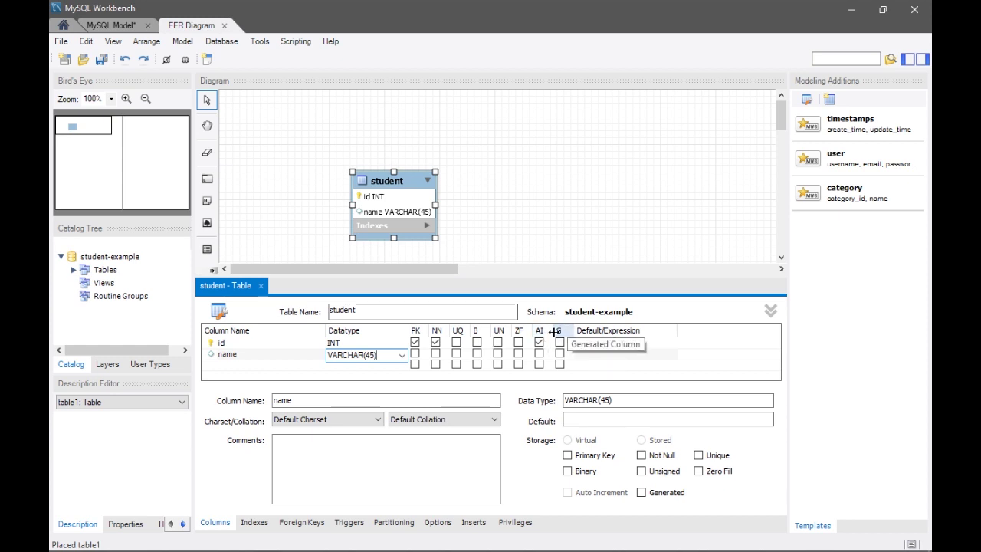
pyautogui.click(598, 344)
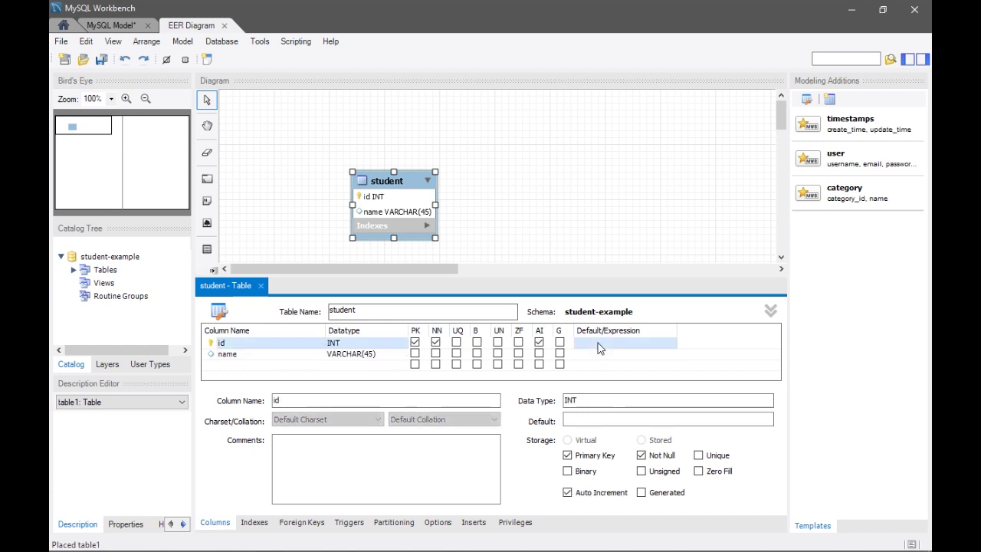
pyautogui.click(435, 353)
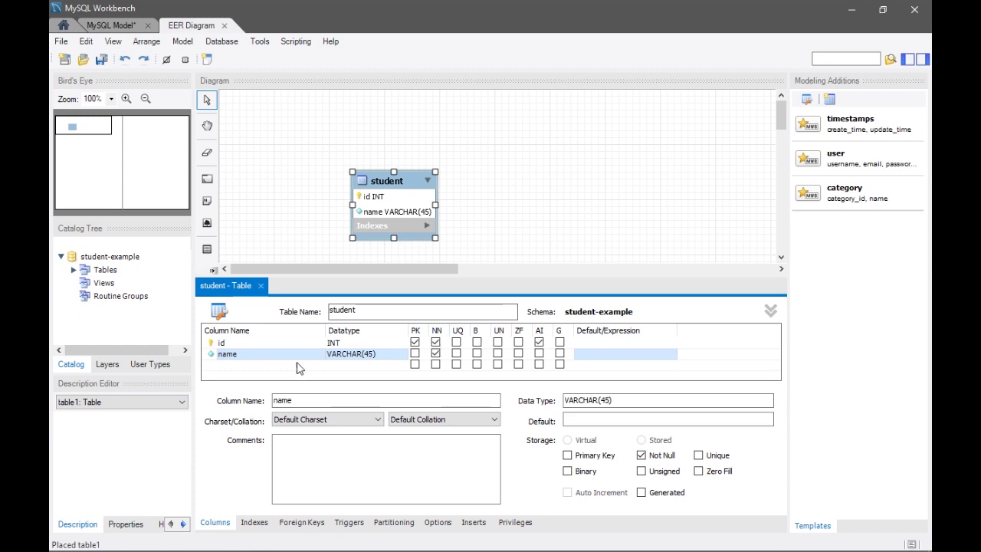
# Add a dob column with the DATETIME datatype to the student table and mark it as not null
pyautogui.doubleClick(261, 368)
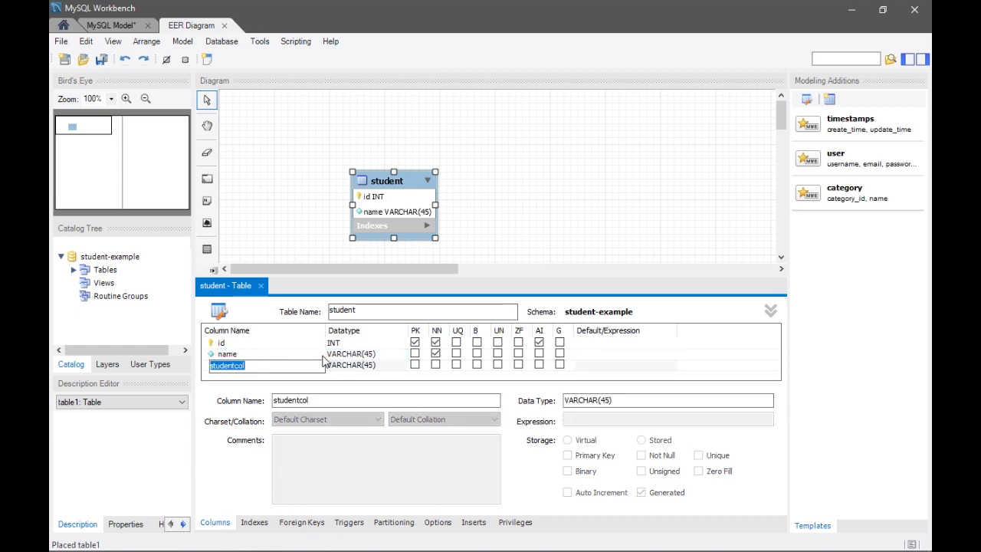
pyautogui.write('dob')
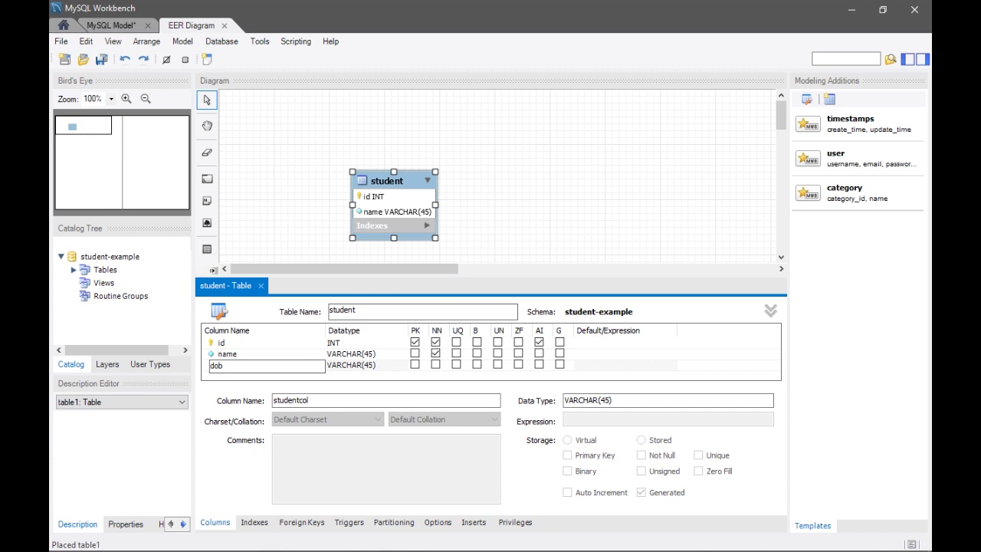
pyautogui.press('Tab')
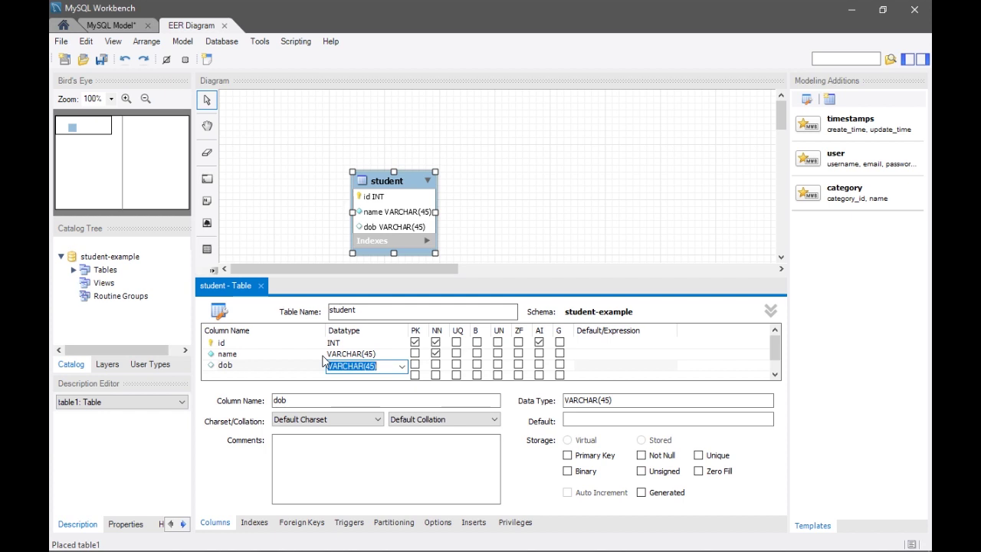
pyautogui.write('Date')
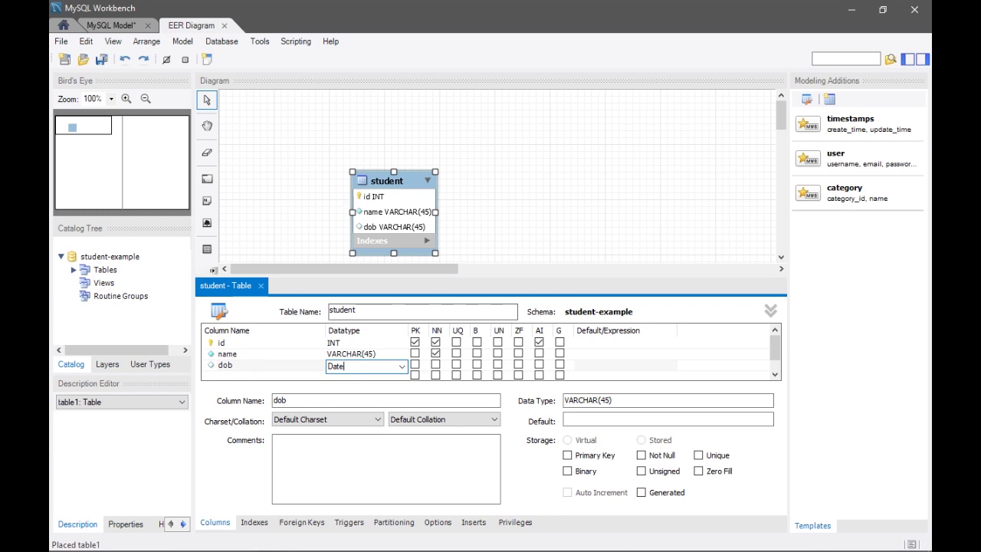
pyautogui.click(402, 366)
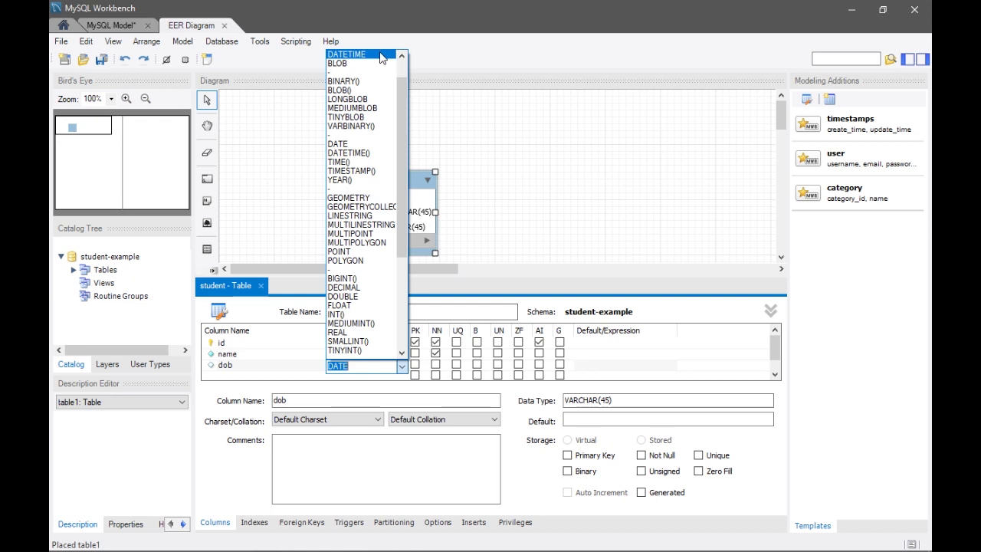
pyautogui.scroll(1, 381, 61)
pyautogui.press('Escape')
pyautogui.click(357, 89)
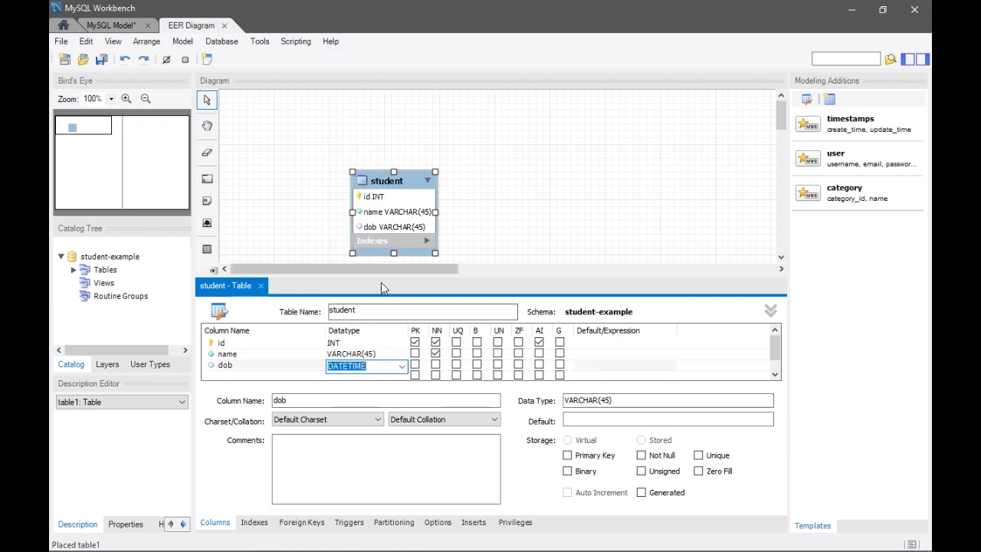
pyautogui.click(436, 365)
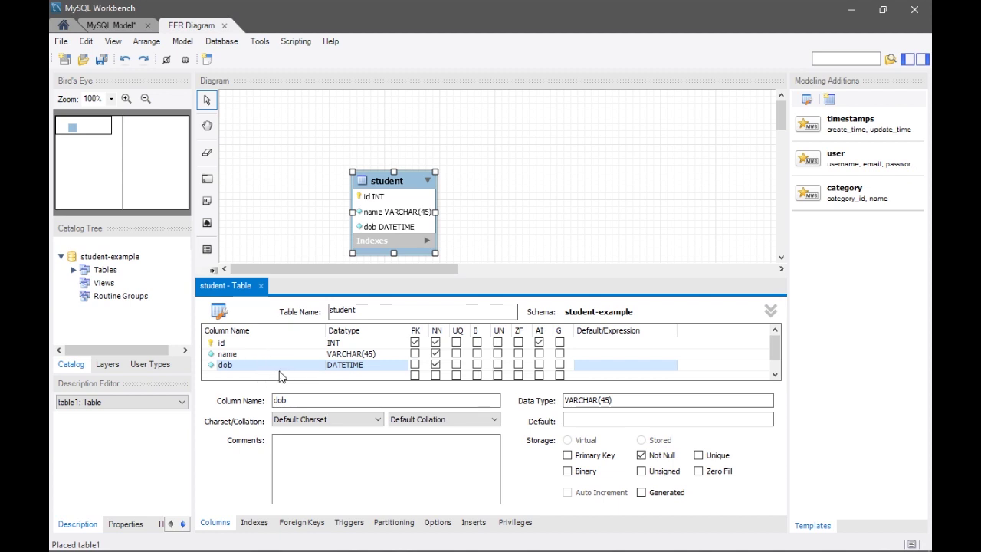
pyautogui.scroll(-1, 283, 373)
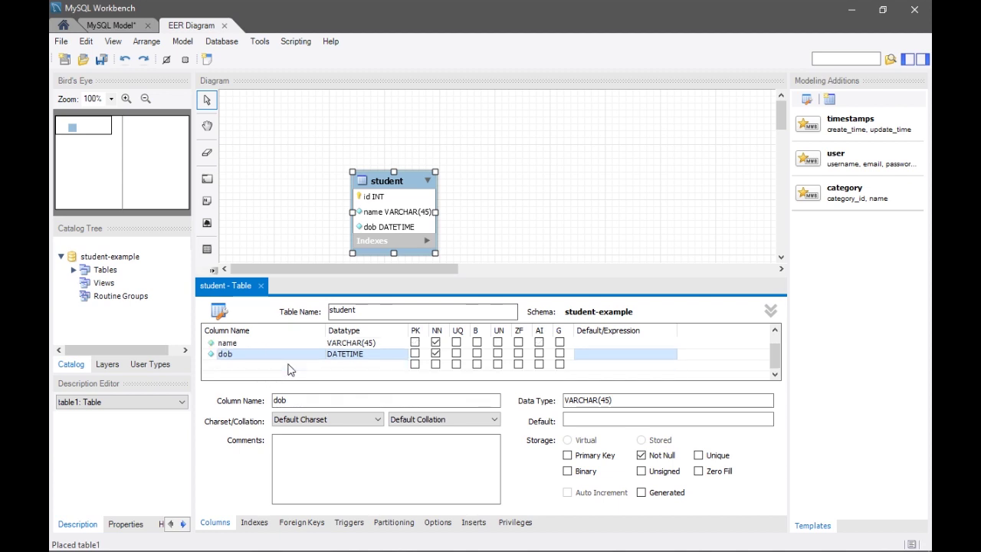
pyautogui.scroll(1, 345, 355)
pyautogui.scroll(-1, 345, 355)
pyautogui.scroll(1, 275, 374)
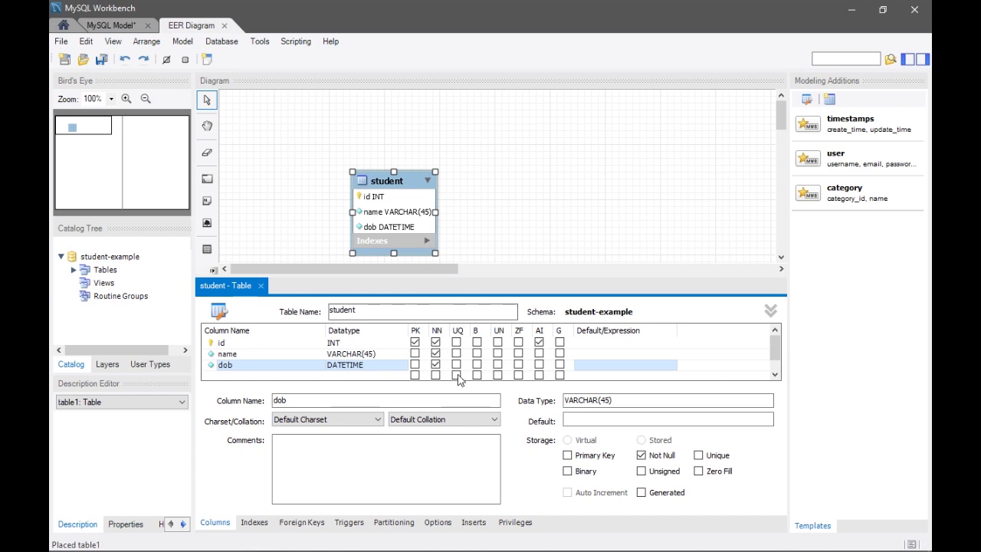
# View the student table's foreign key settings and expand its charset, engine and comments options
pyautogui.click(310, 529)
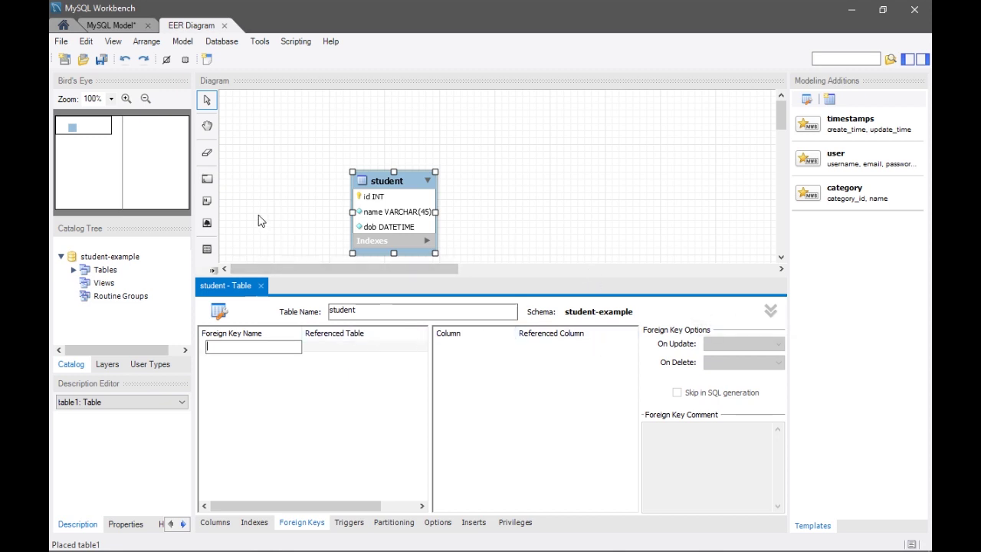
pyautogui.click(771, 313)
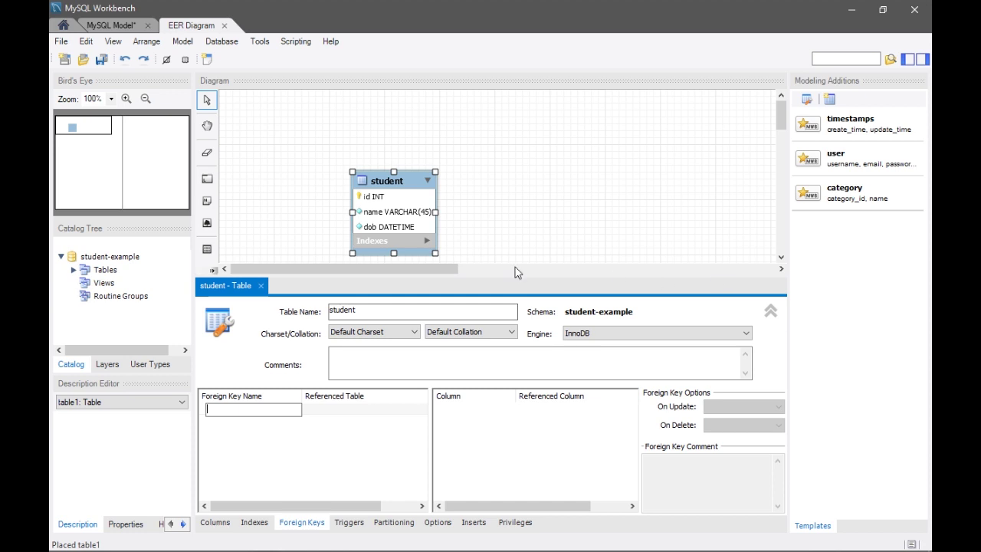
# Insert a record in the student table with id 1, the student's name and a date of birth, and apply the changes
pyautogui.click(261, 285)
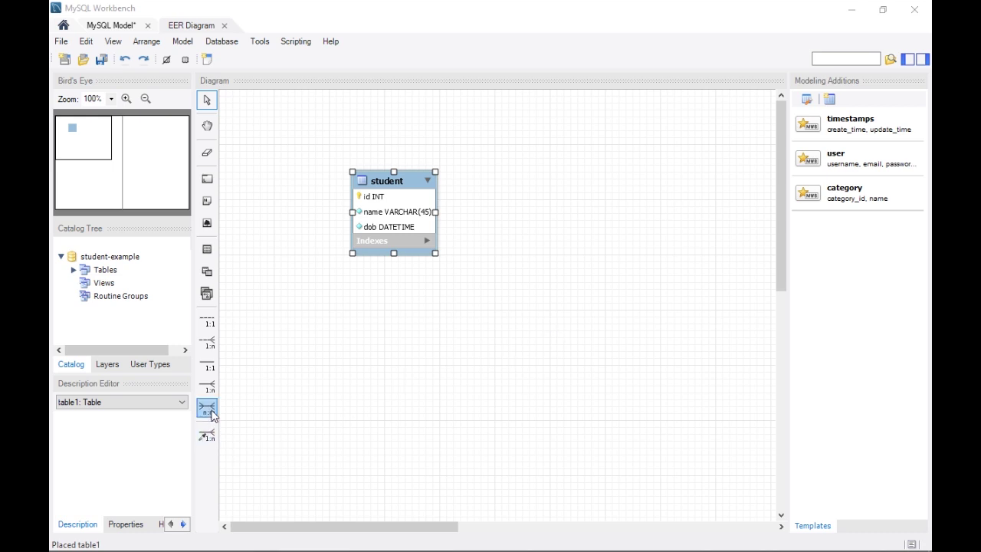
pyautogui.click(405, 190)
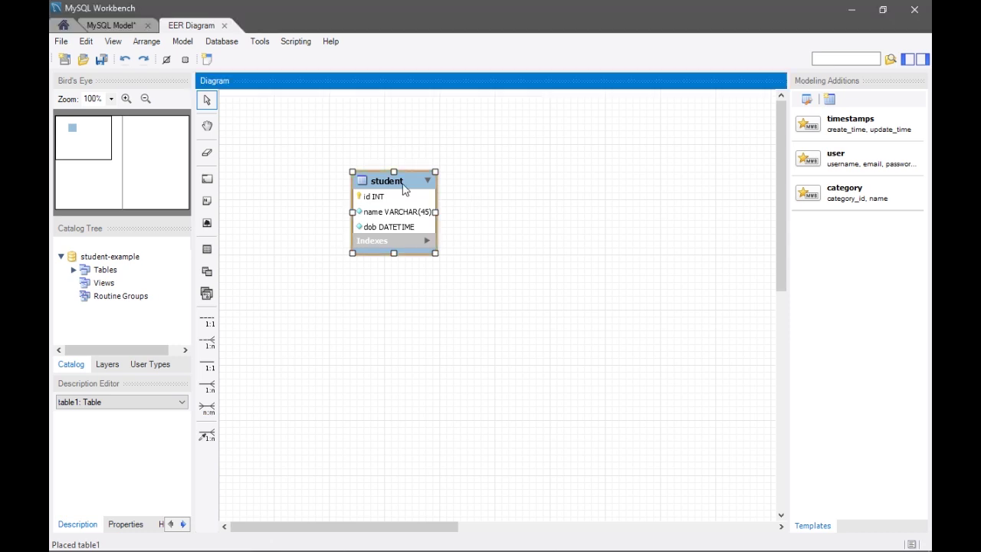
pyautogui.doubleClick(402, 187)
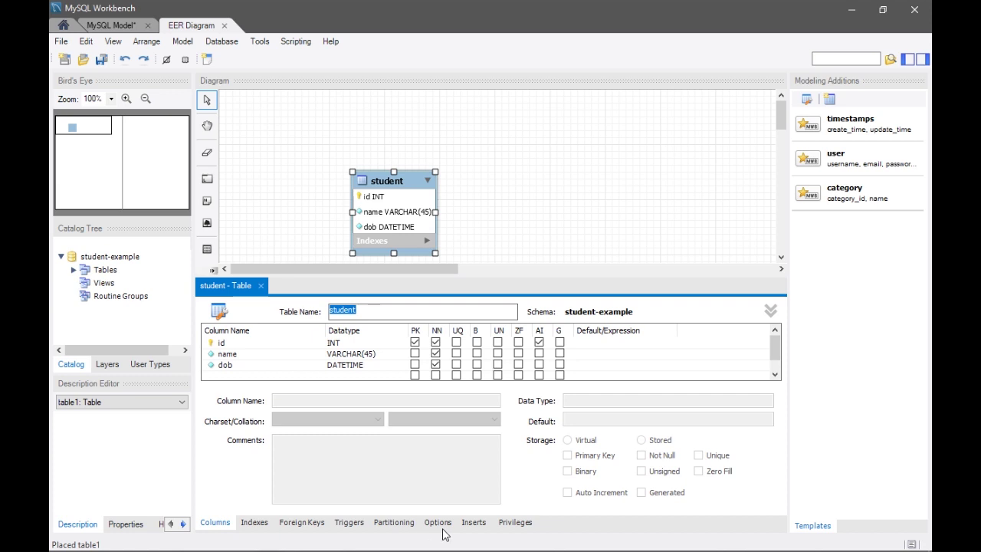
pyautogui.click(473, 523)
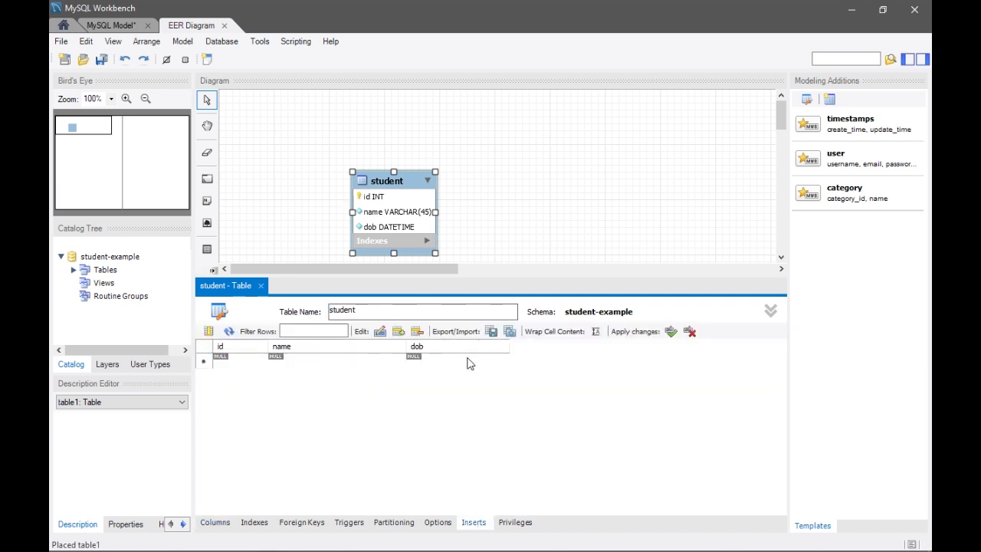
pyautogui.click(236, 363)
pyautogui.click(238, 361)
pyautogui.click(288, 360)
pyautogui.click(288, 358)
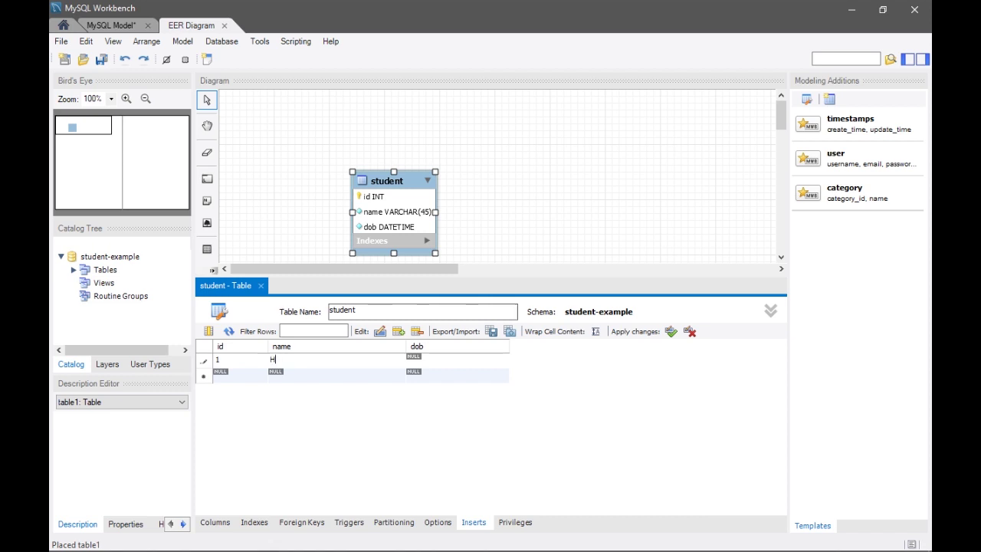
pyautogui.press('Tab')
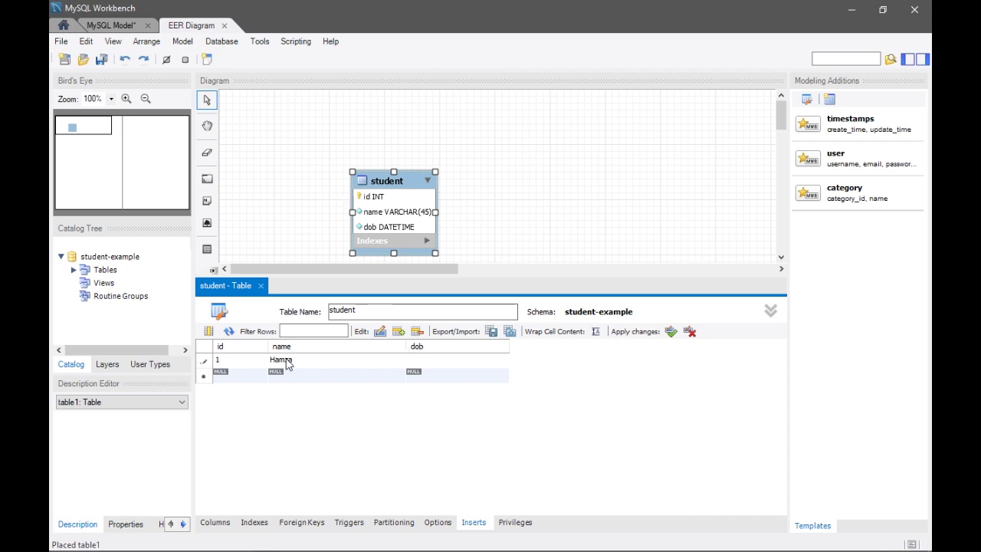
pyautogui.write('9-5-2020')
pyautogui.press('Return')
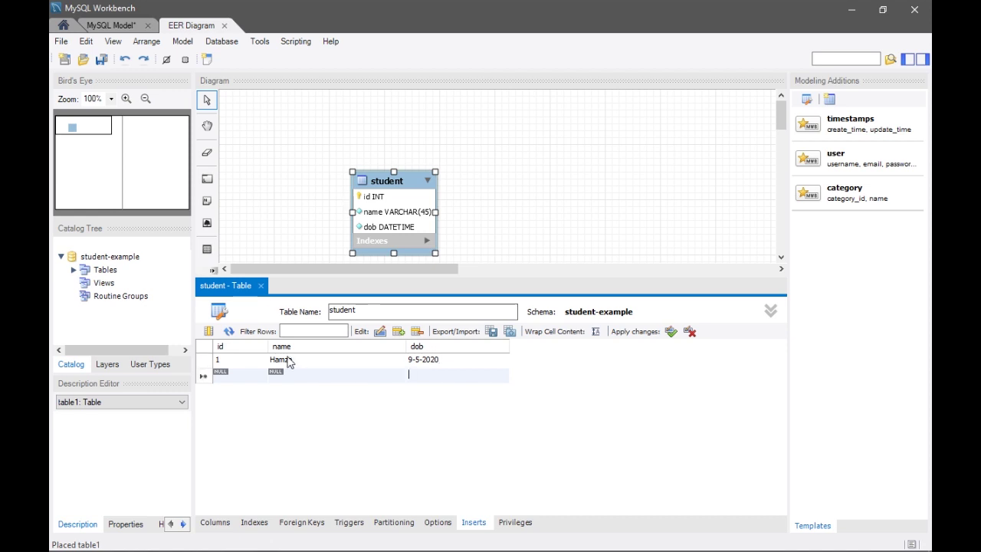
pyautogui.click(672, 332)
# Remove the not-null constraint from the student table's dob column
pyautogui.doubleClick(374, 360)
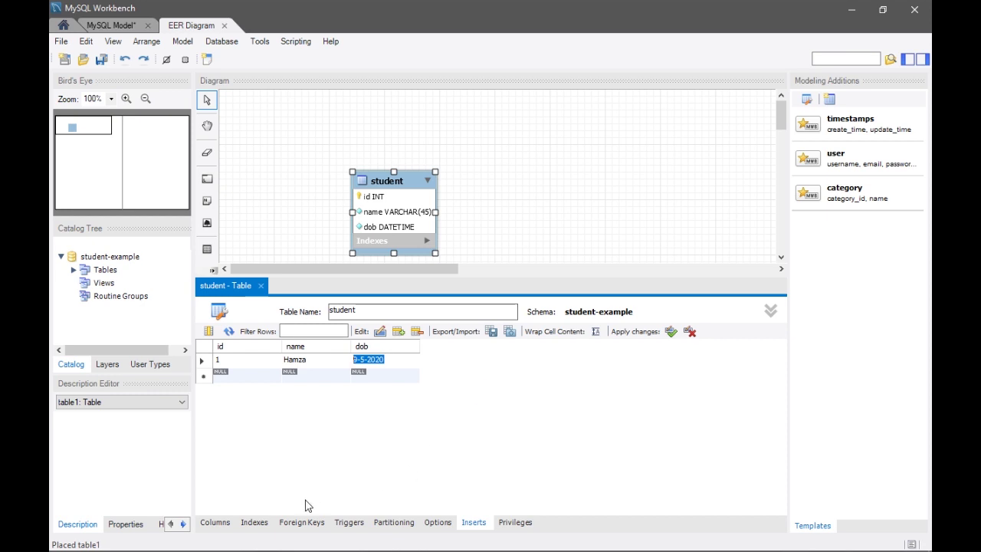
pyautogui.click(220, 522)
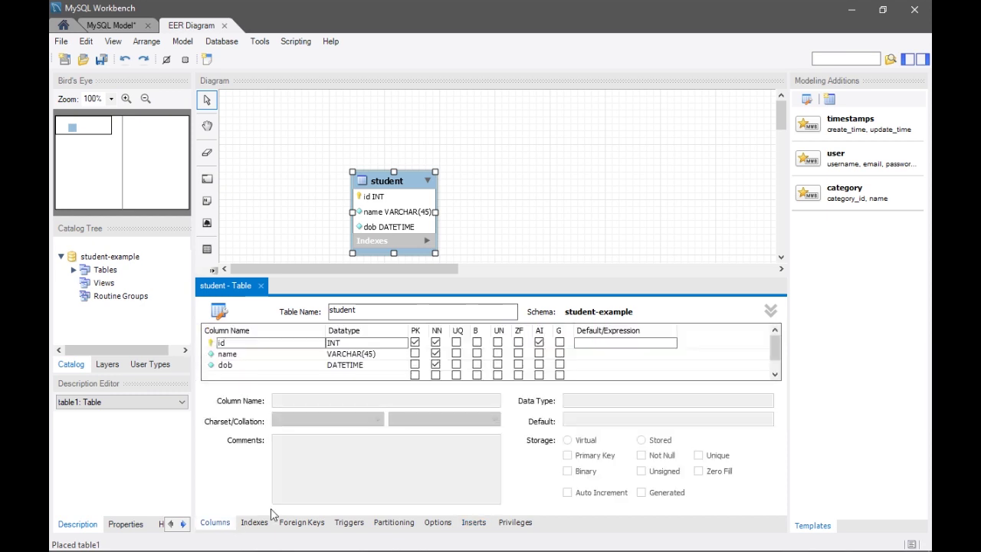
pyautogui.click(437, 366)
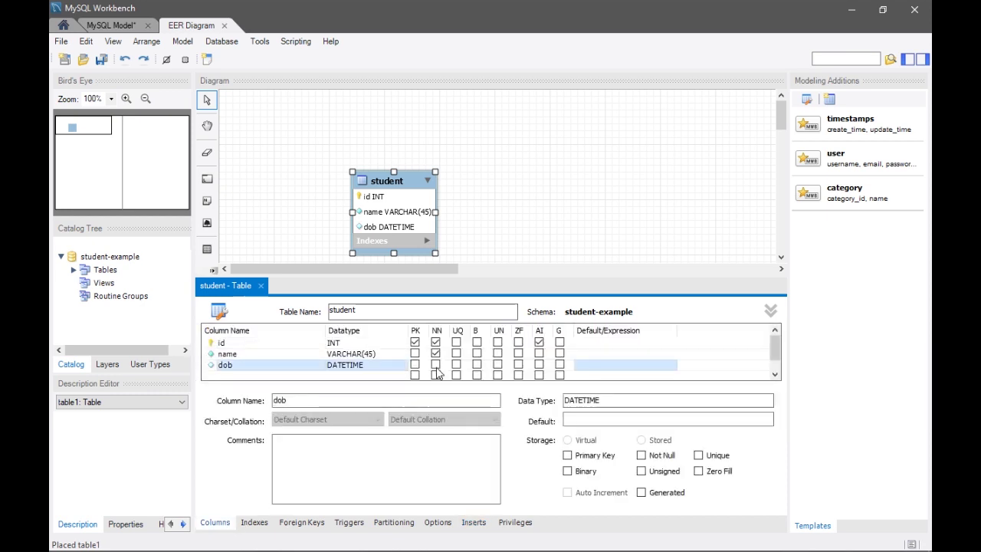
# Replace the dob value of the student record with null
pyautogui.click(483, 529)
pyautogui.click(396, 359)
pyautogui.click(396, 358)
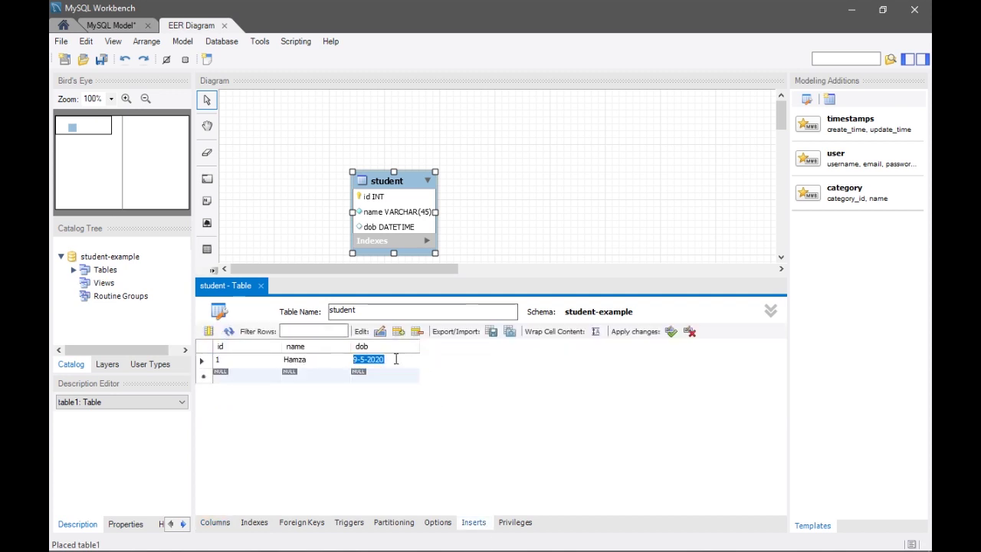
pyautogui.write('null')
pyautogui.press('Return')
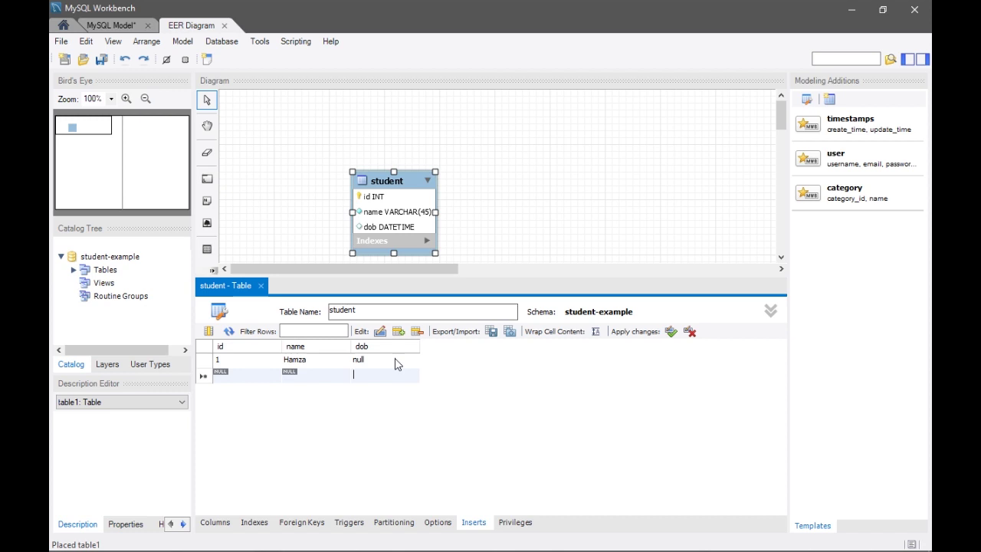
# Clear the dob value of the student record completely and apply the changes
pyautogui.doubleClick(397, 359)
pyautogui.press('BackSpace')
pyautogui.press('Return')
pyautogui.click(394, 359)
pyautogui.click(671, 331)
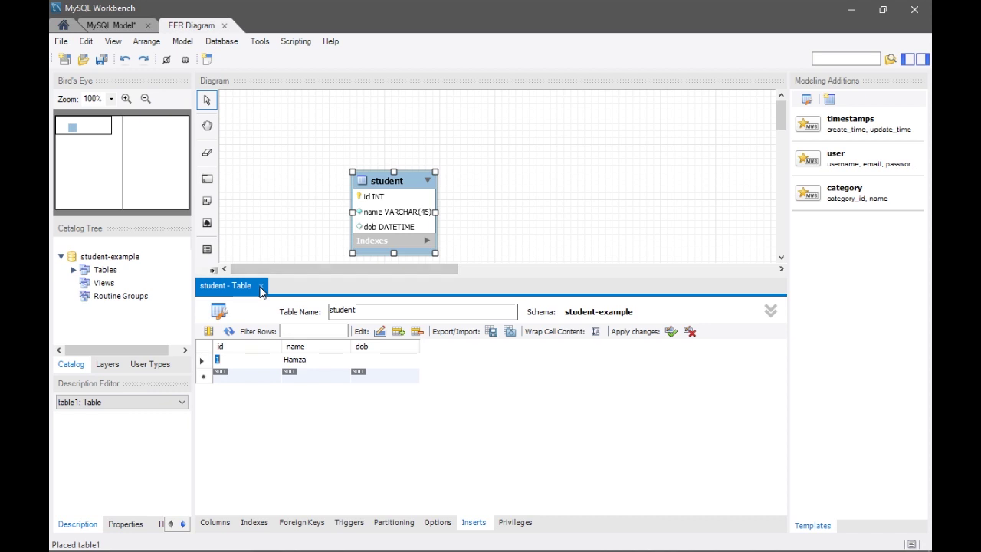
# Move the student table higher and further right on the diagram and close its table editor
pyautogui.moveTo(407, 192); pyautogui.dragTo(497, 160)
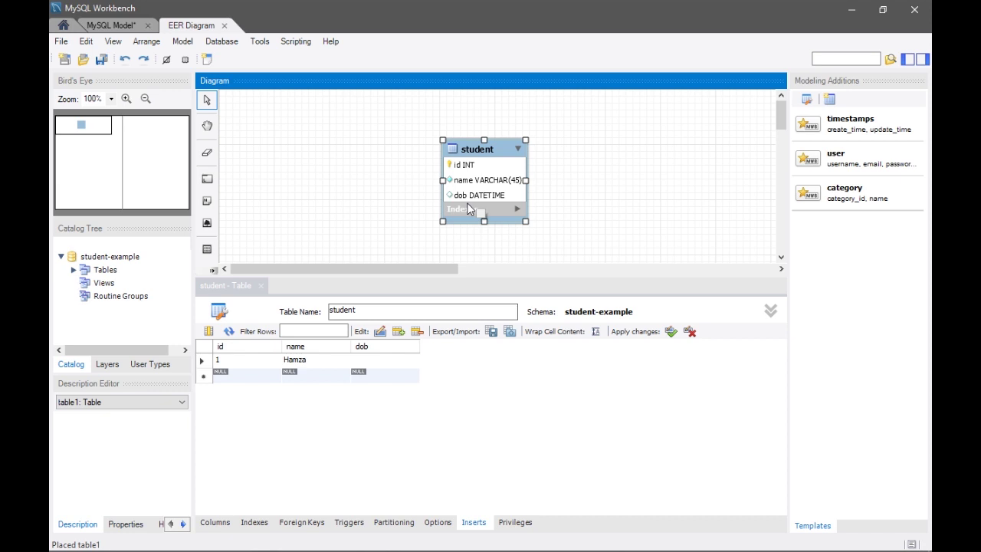
pyautogui.click(264, 295)
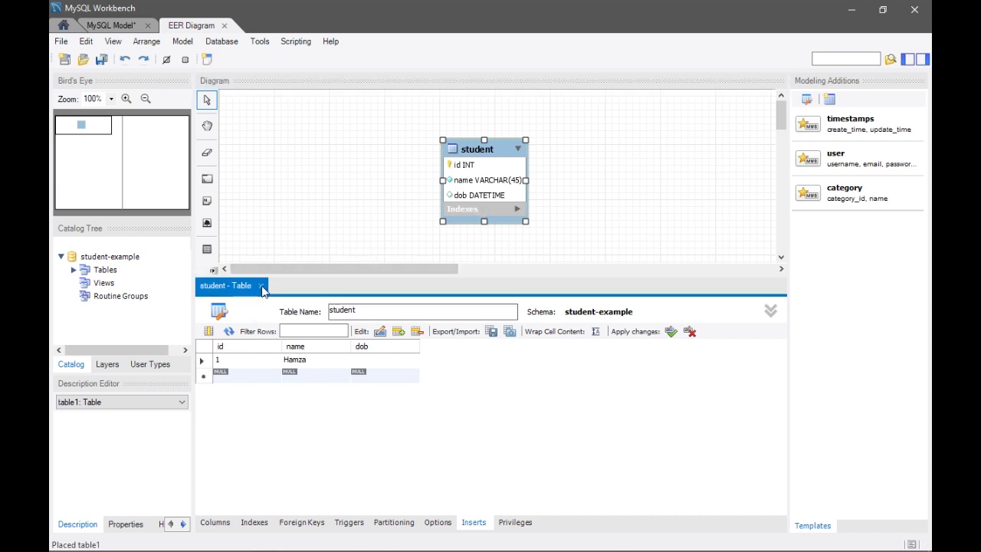
pyautogui.click(261, 286)
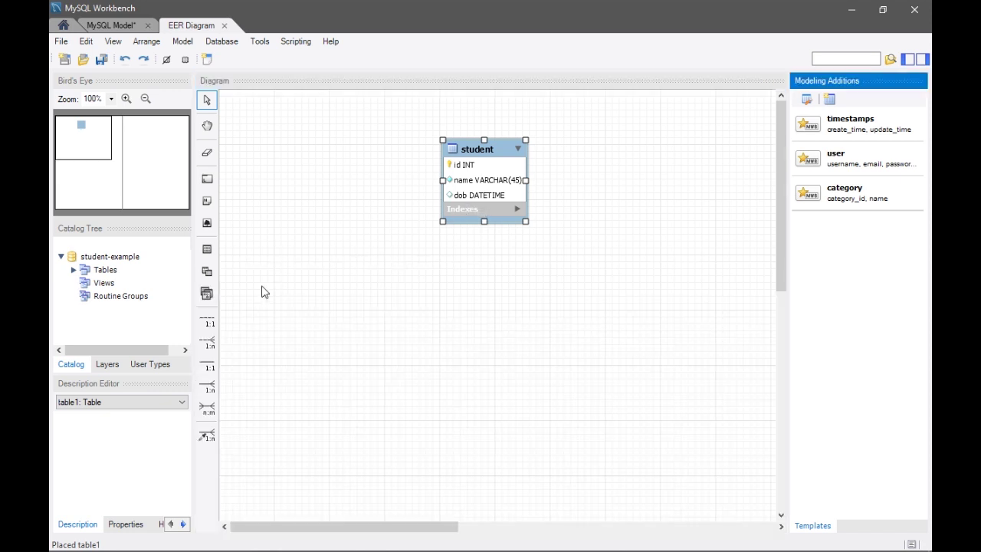
# Open the Local instance MySQL57 connection and compare its list of schemas with the student-example schema in the model
pyautogui.click(115, 28)
pyautogui.click(64, 29)
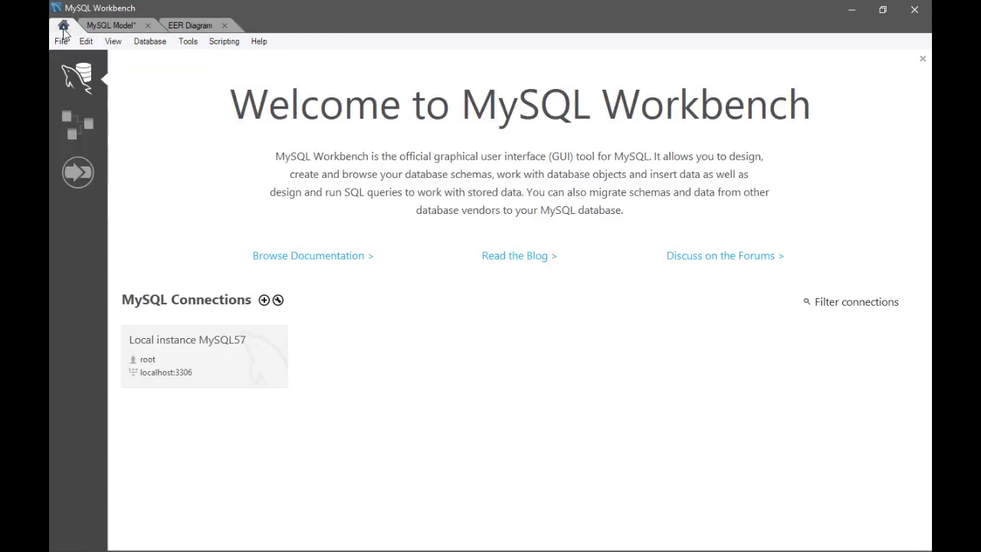
pyautogui.click(216, 354)
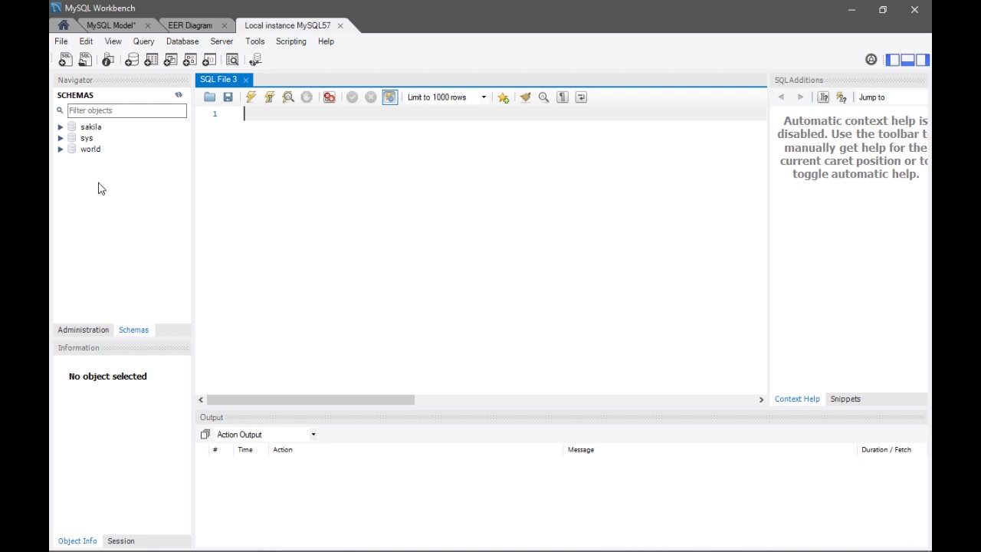
pyautogui.click(115, 26)
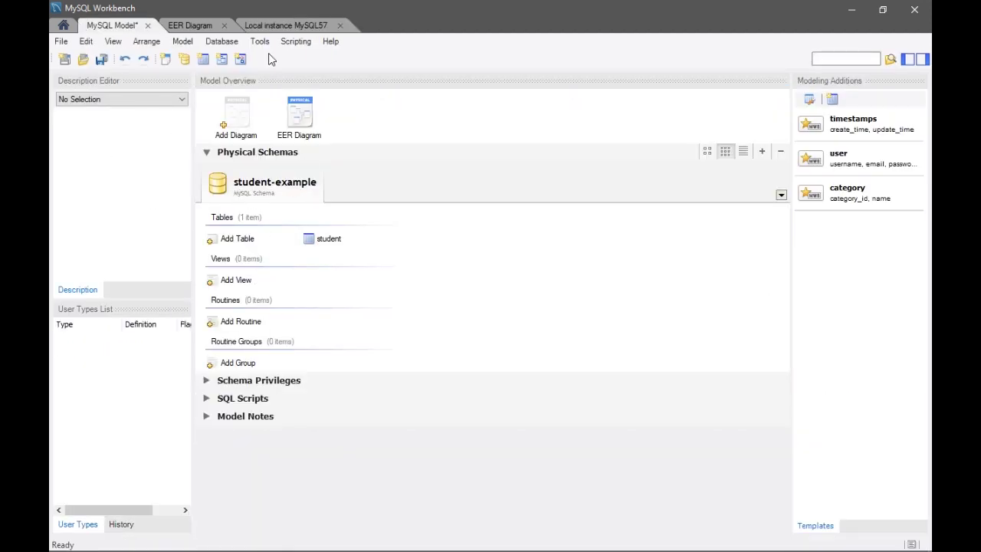
pyautogui.click(287, 25)
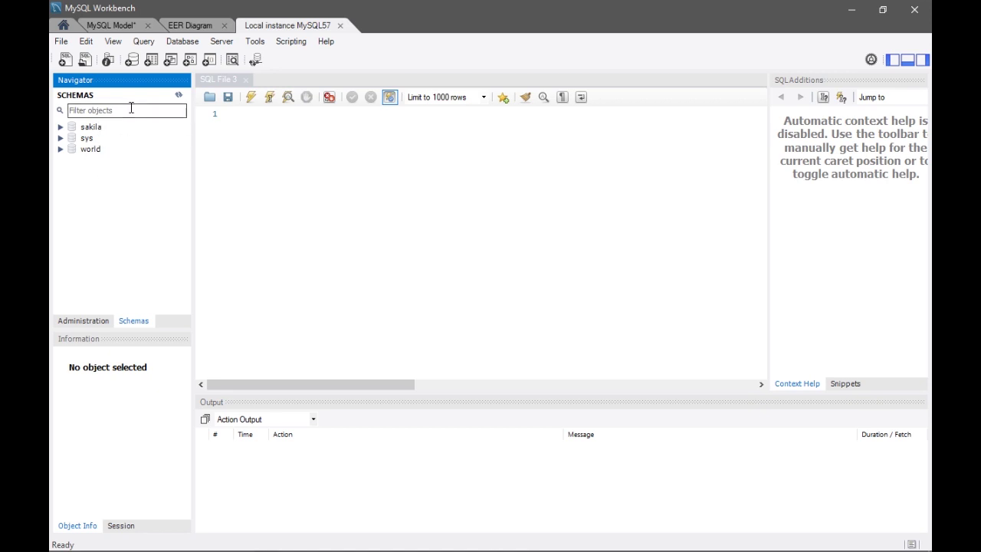
pyautogui.click(191, 24)
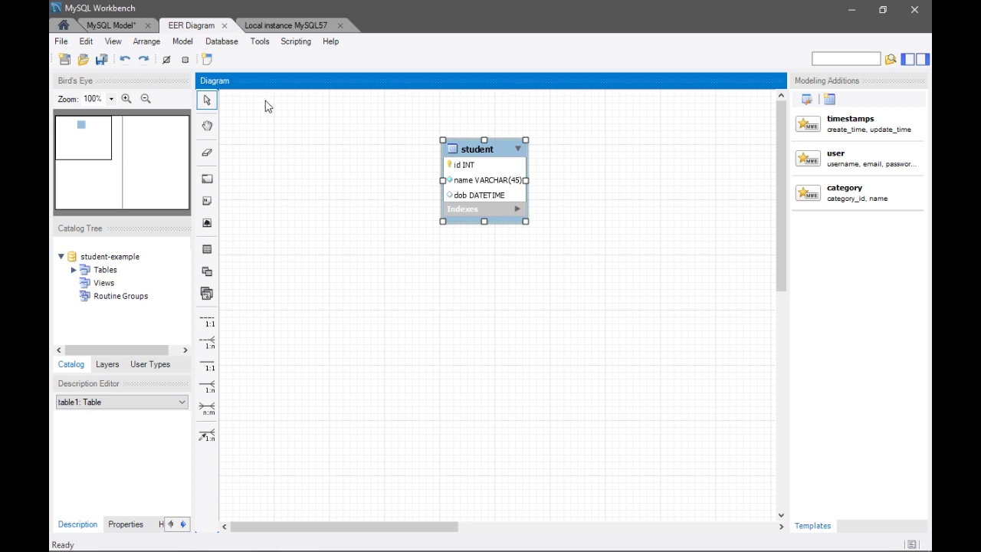
pyautogui.click(221, 44)
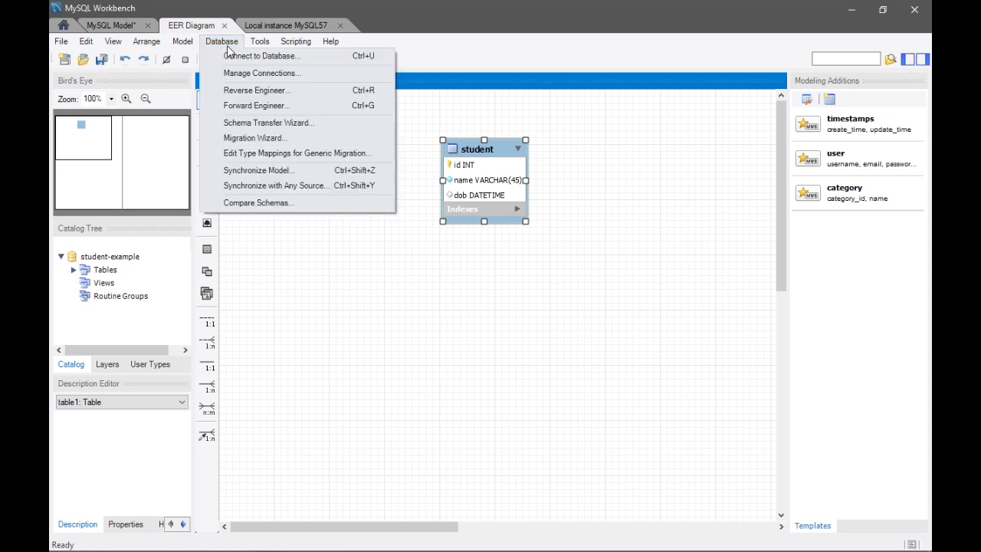
pyautogui.click(285, 107)
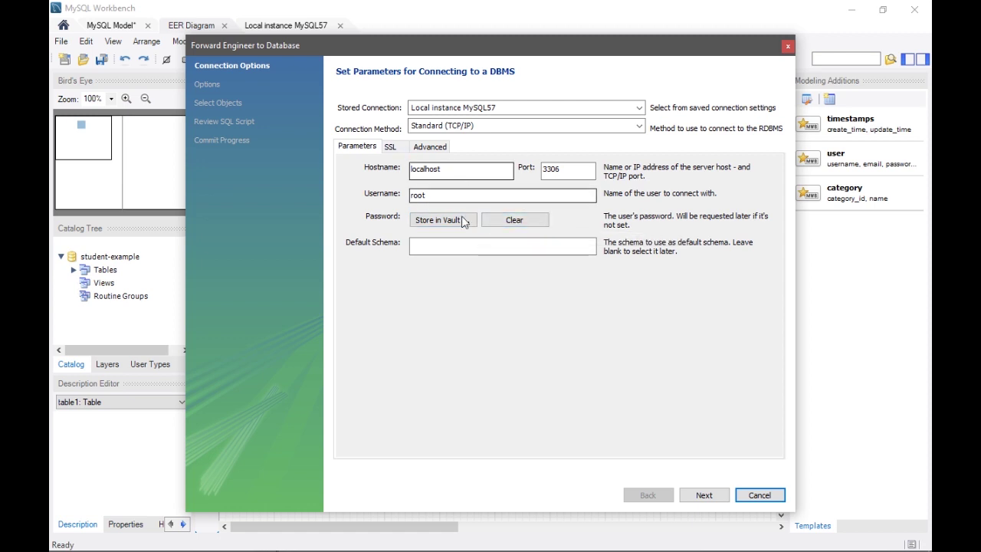
pyautogui.click(704, 496)
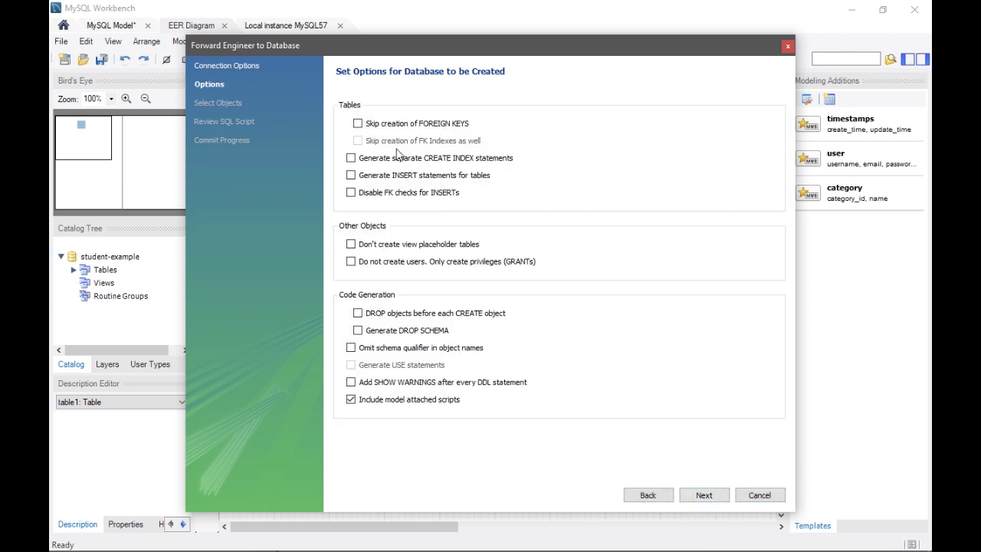
pyautogui.click(289, 84)
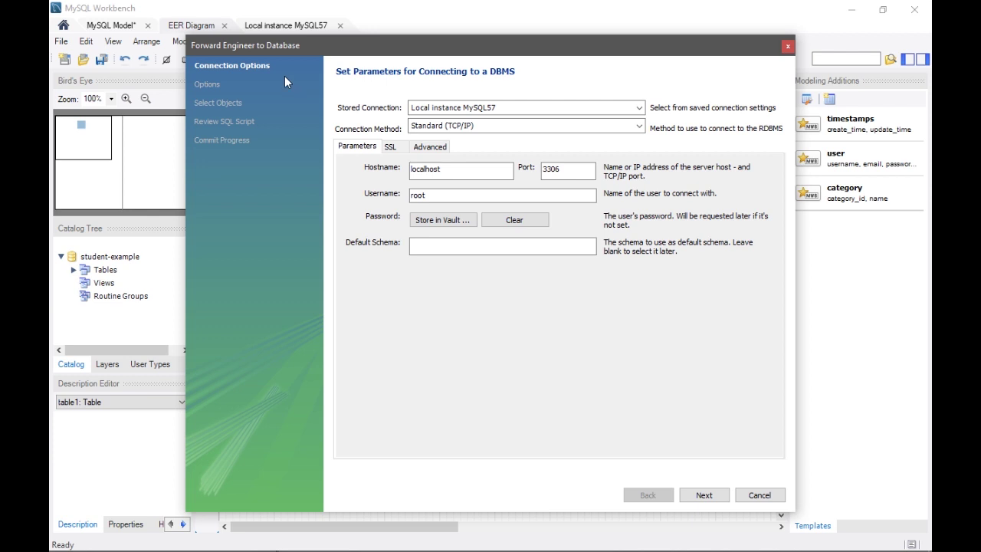
pyautogui.click(704, 493)
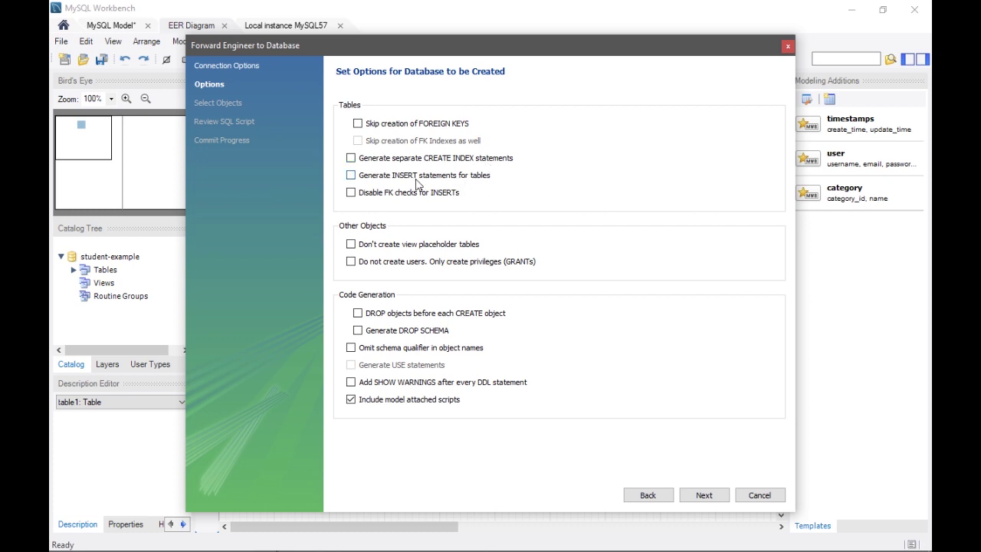
pyautogui.moveTo(378, 40); pyautogui.dragTo(674, 53)
pyautogui.click(473, 164)
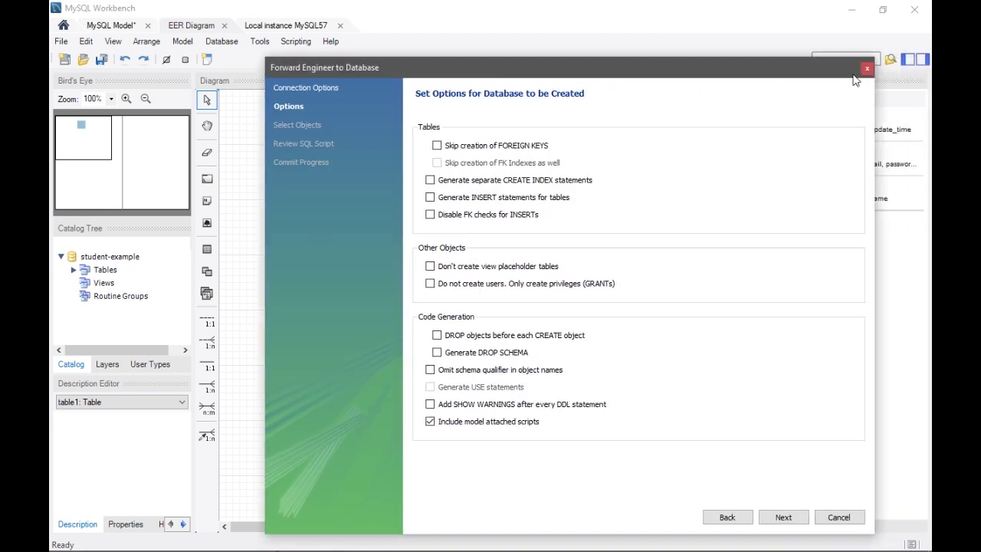
pyautogui.click(867, 69)
# Show the student table's insert data and start forward engineering the model with the Local instance MySQL57 connection
pyautogui.click(444, 162)
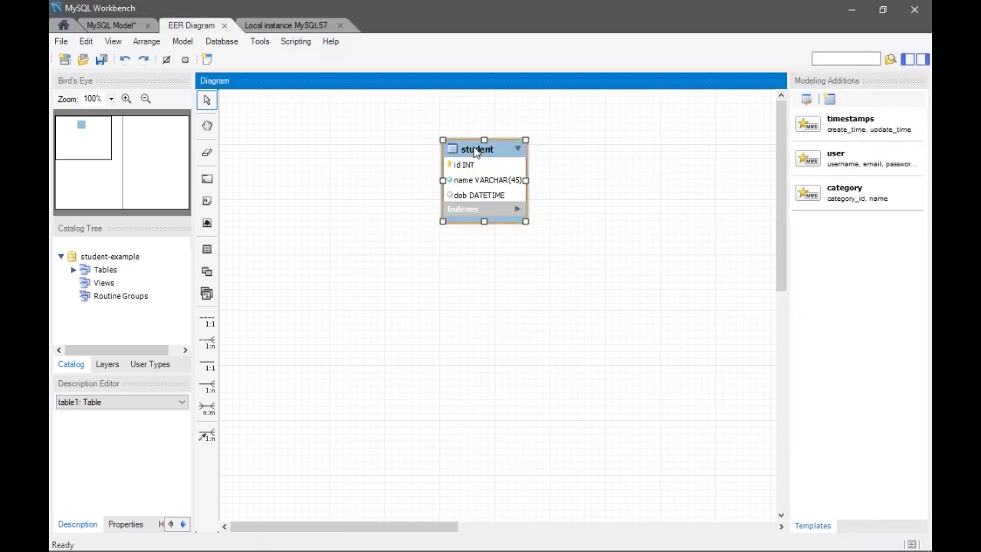
pyautogui.click(474, 522)
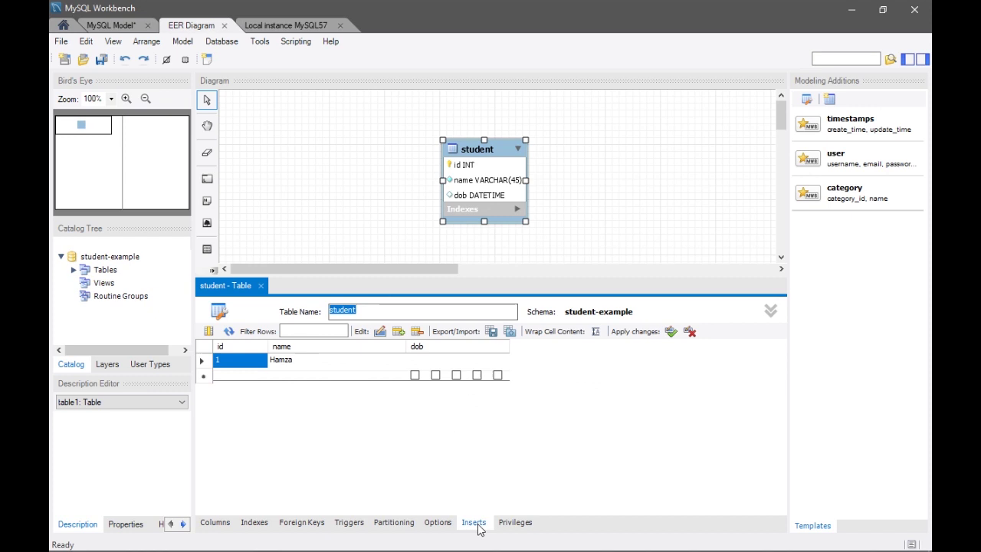
pyautogui.click(221, 41)
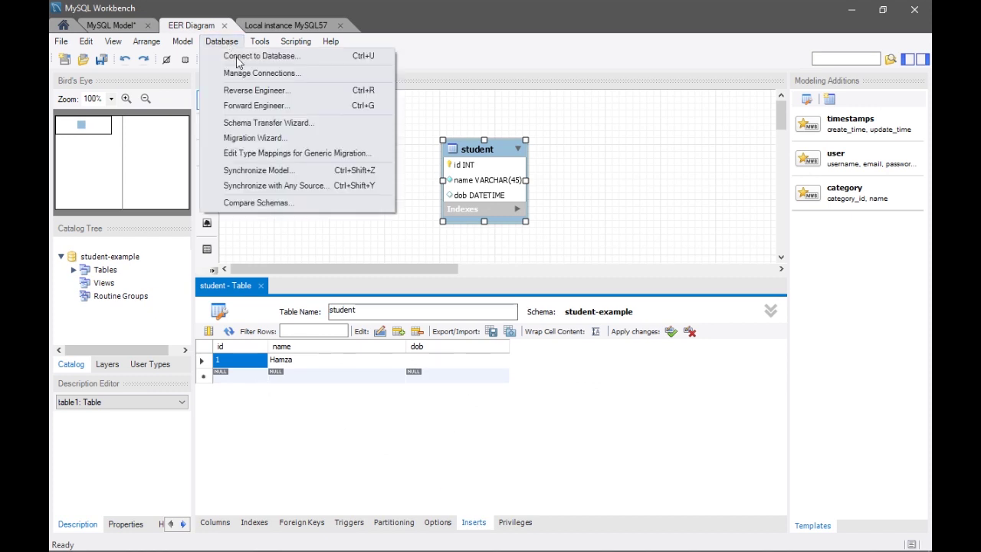
pyautogui.click(286, 104)
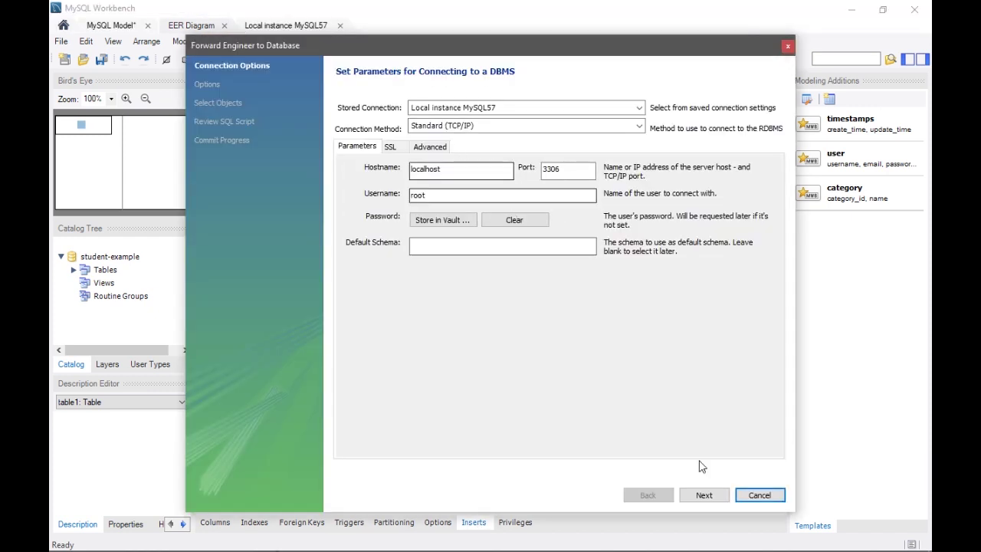
pyautogui.click(704, 495)
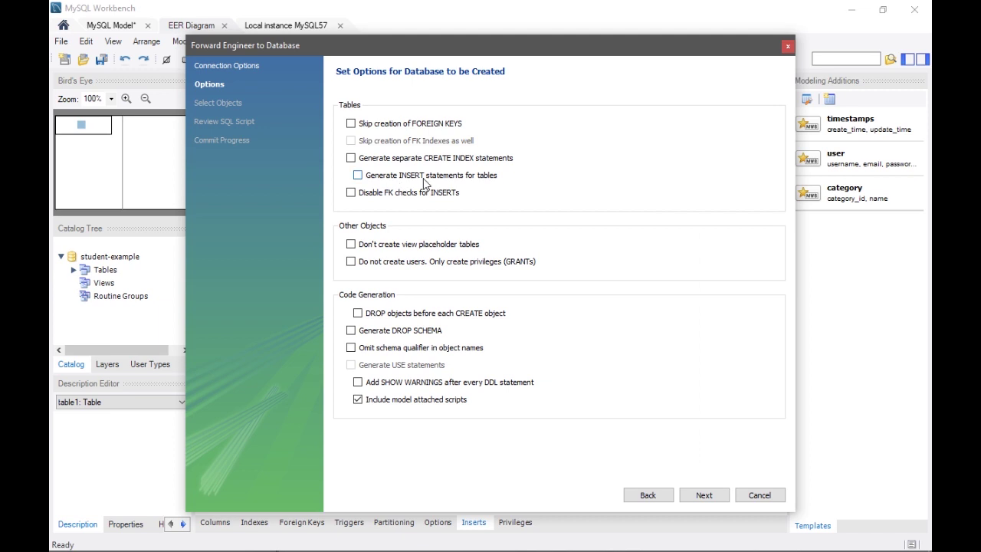
# Enable generating INSERT statements for tables and dropping objects before each CREATE object, and proceed to the object selection
pyautogui.moveTo(472, 55); pyautogui.dragTo(708, 67)
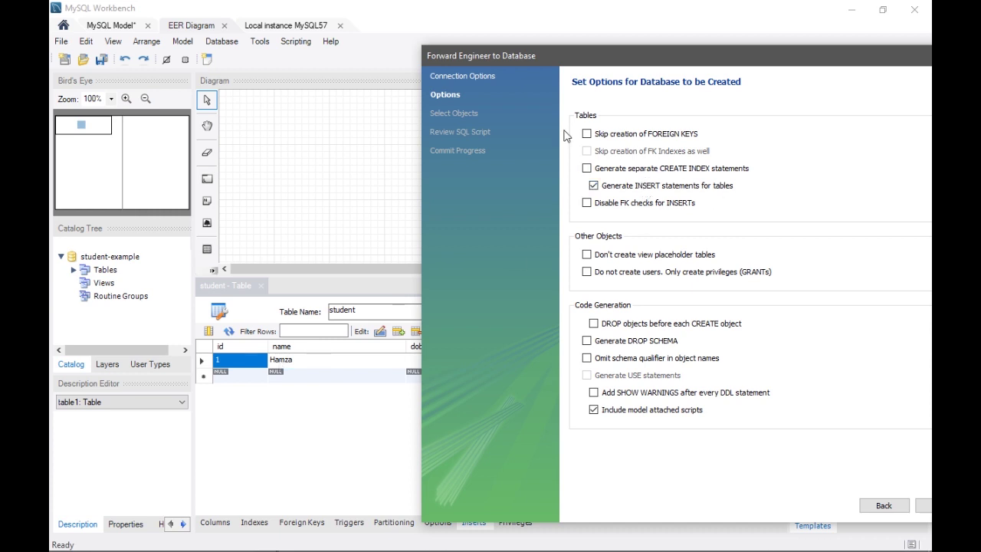
pyautogui.moveTo(641, 61); pyautogui.dragTo(549, 39)
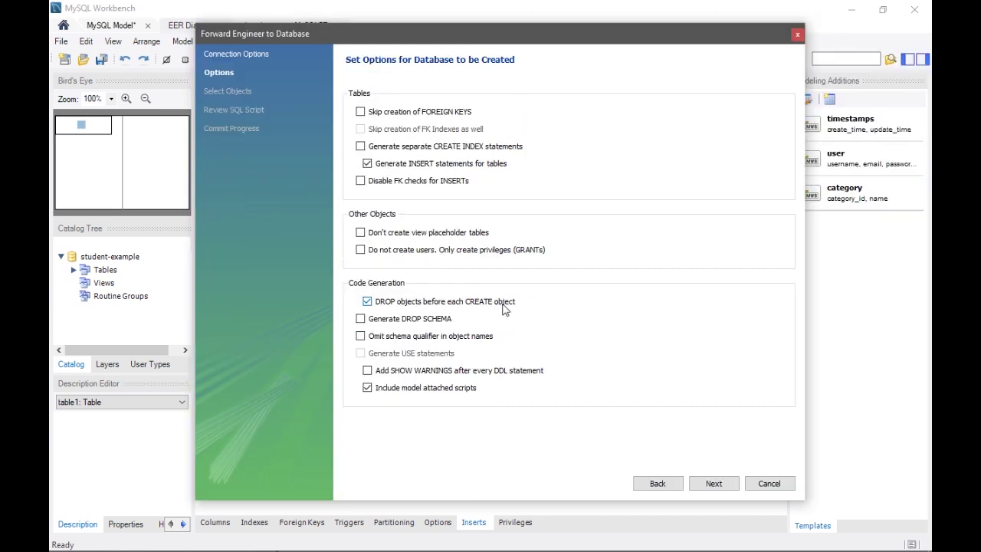
pyautogui.click(716, 483)
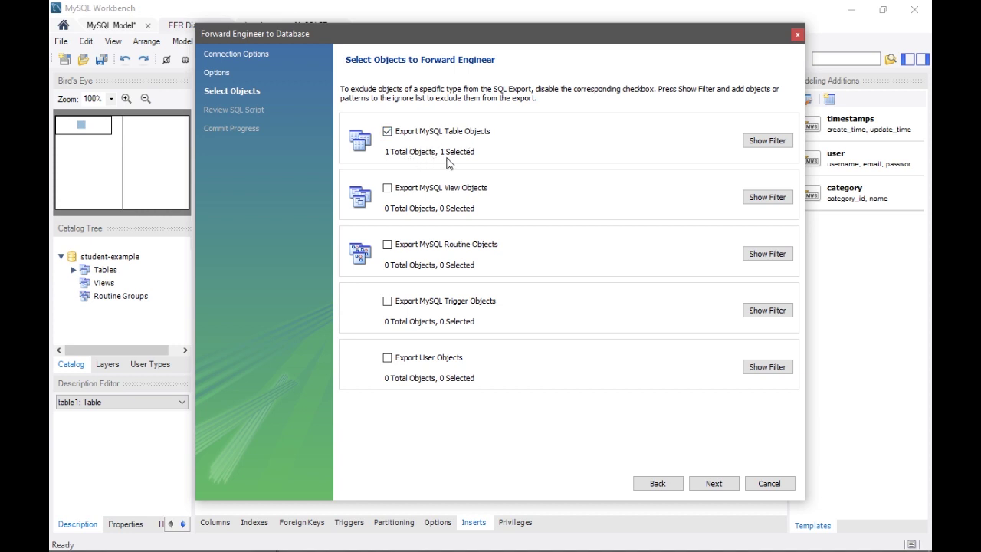
# Exclude student-example.student from the export using the table objects filter and include it again
pyautogui.click(767, 140)
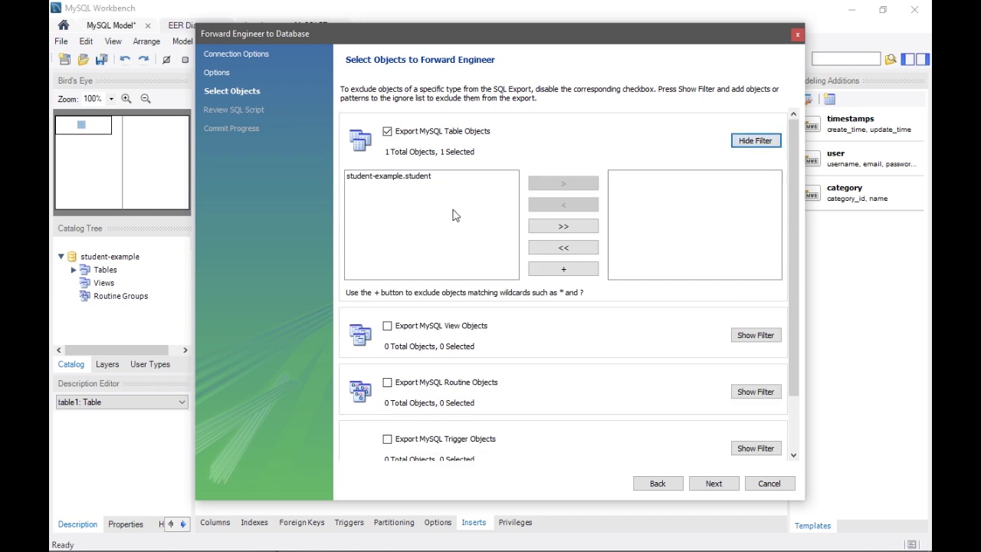
pyautogui.click(434, 177)
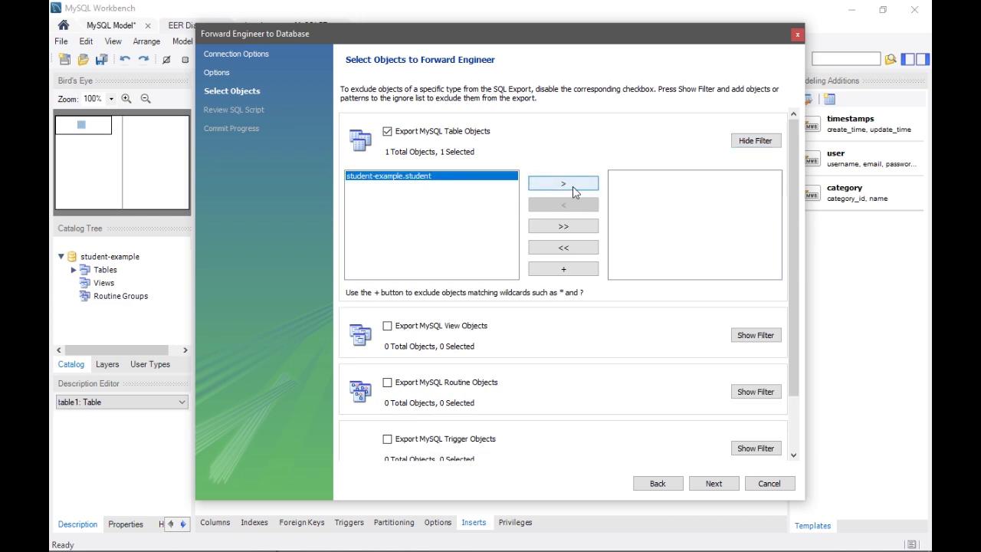
pyautogui.click(572, 186)
pyautogui.click(759, 144)
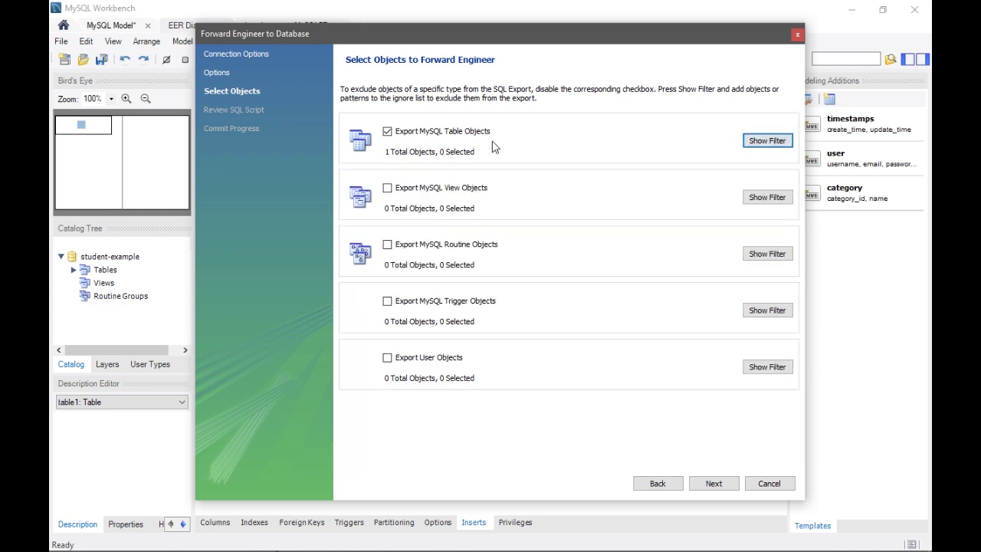
pyautogui.click(759, 141)
pyautogui.click(640, 177)
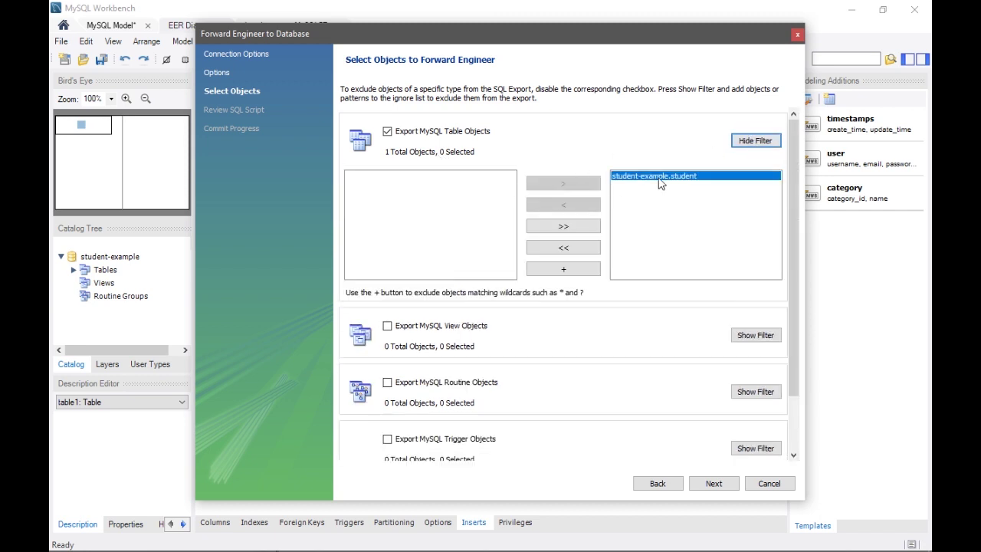
pyautogui.click(565, 206)
pyautogui.click(756, 143)
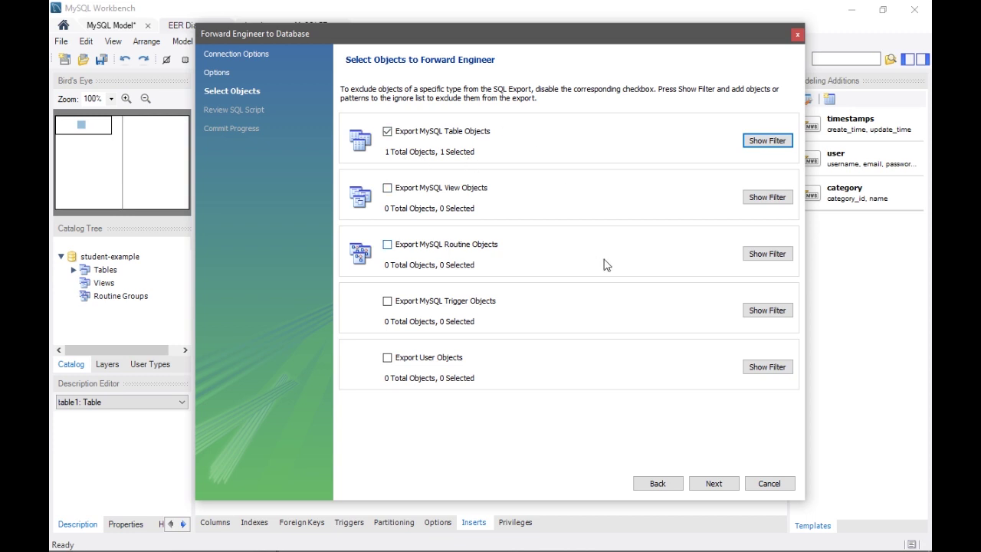
# Review the generated SQL script through to the student INSERT statement and execute it on the server
pyautogui.click(711, 483)
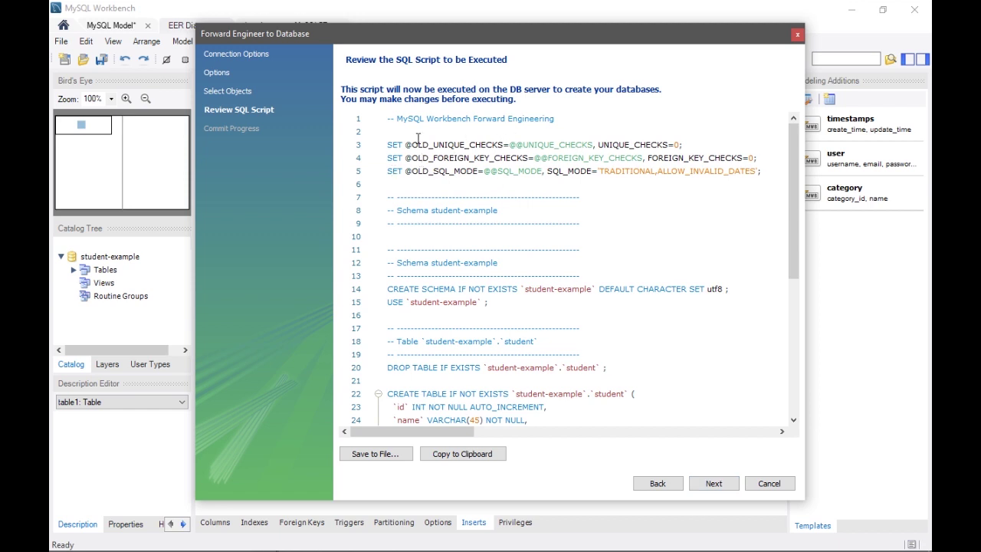
pyautogui.moveTo(469, 38); pyautogui.dragTo(716, 100)
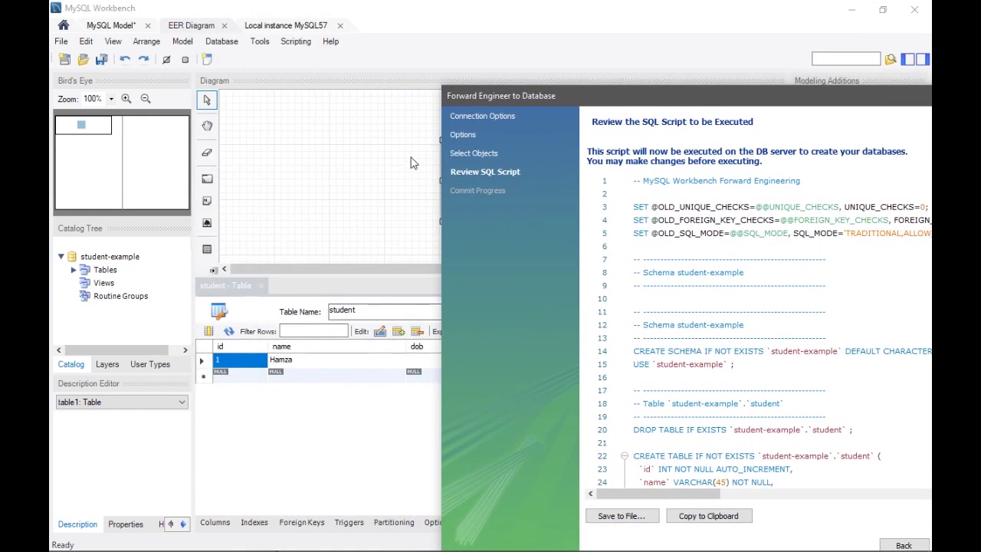
pyautogui.moveTo(577, 104); pyautogui.dragTo(332, 41)
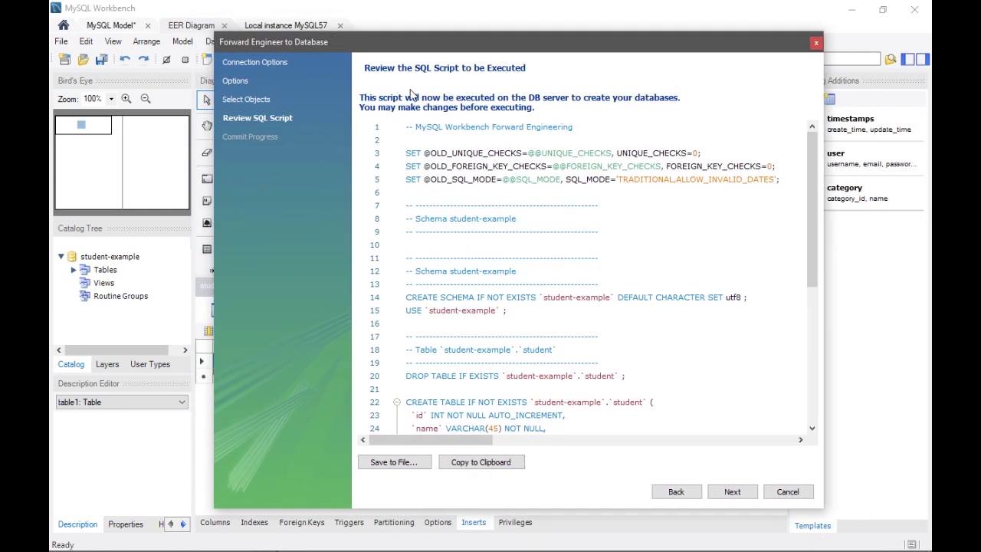
pyautogui.scroll(-7, 563, 160)
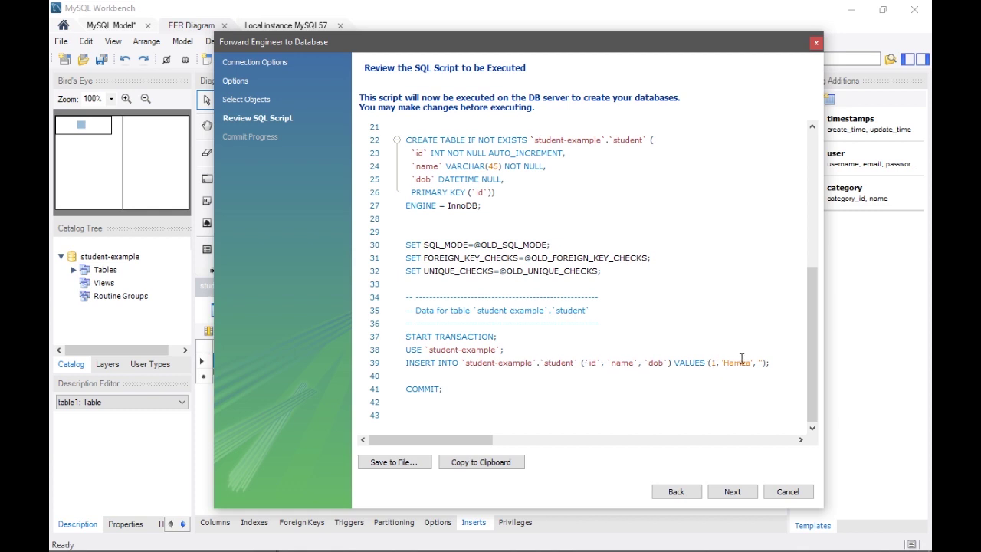
pyautogui.click(741, 492)
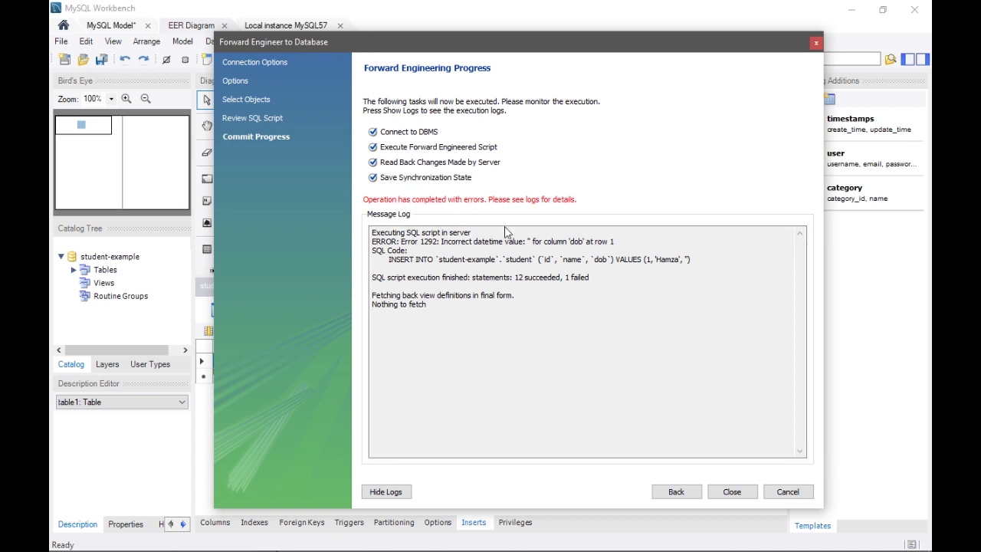
# Examine the error details in the forward engineering message log and close the wizard
pyautogui.click(688, 261)
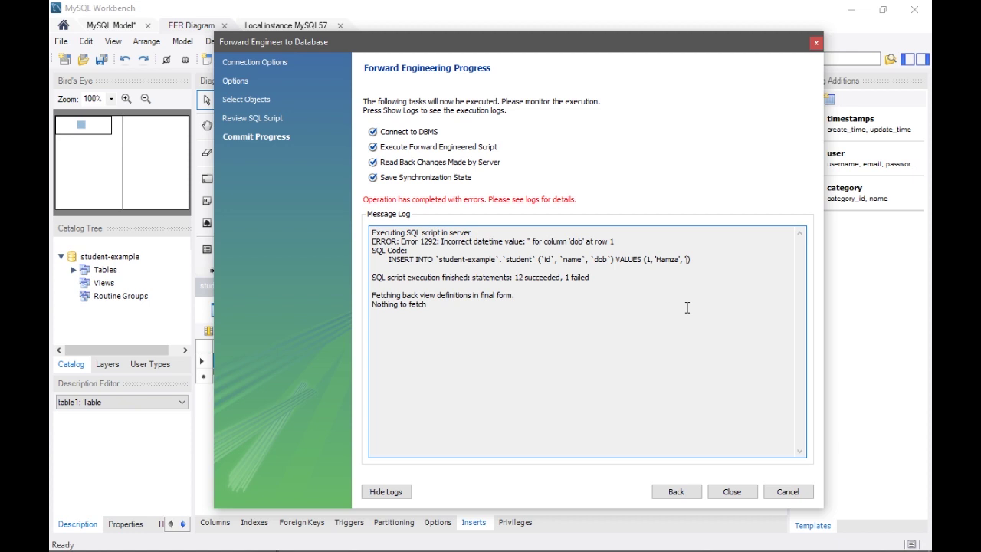
pyautogui.moveTo(444, 244); pyautogui.dragTo(623, 244)
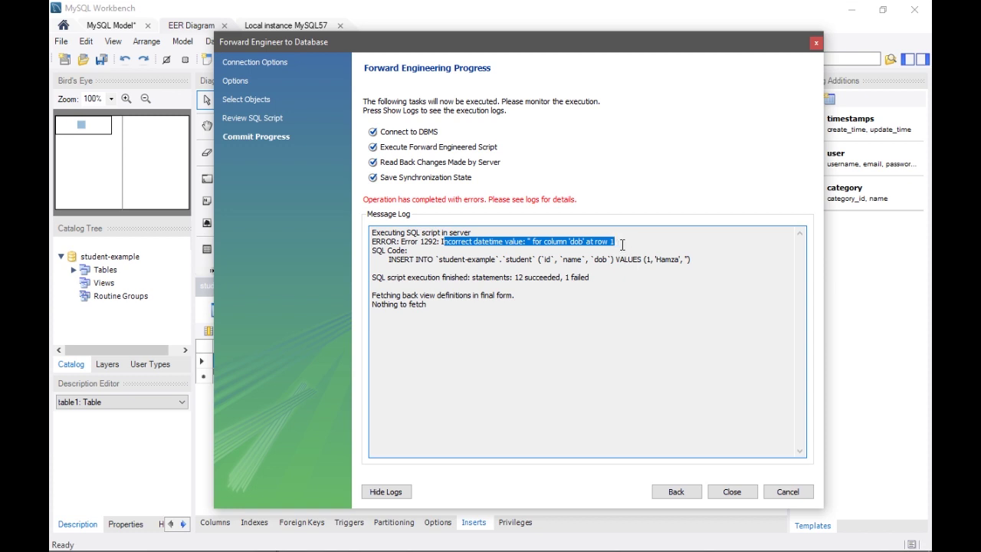
pyautogui.click(627, 244)
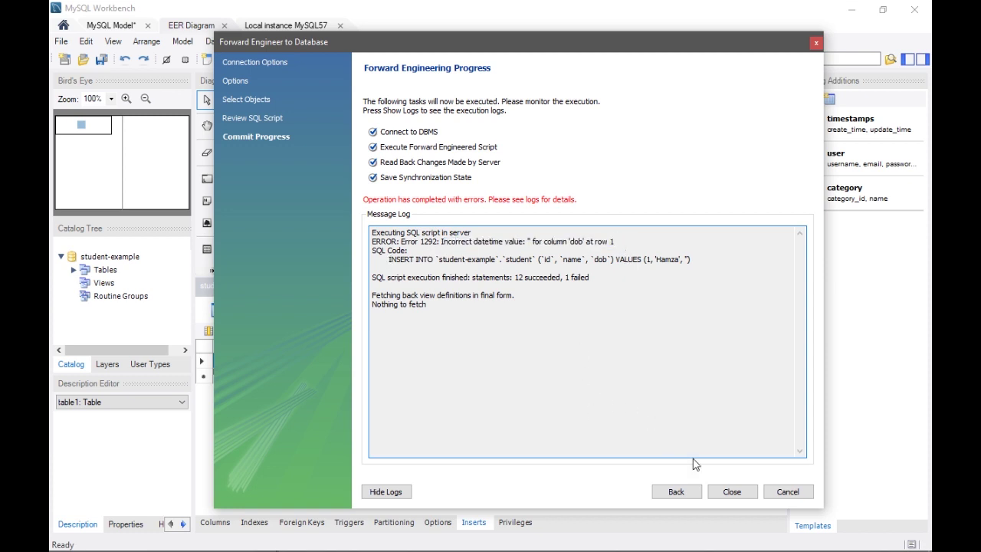
pyautogui.click(733, 493)
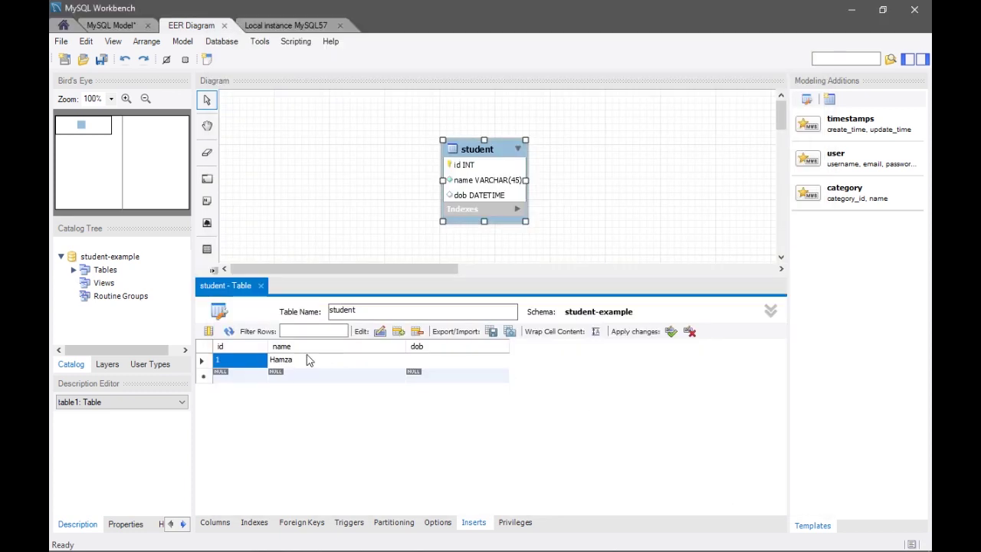
# Refresh the schema list of Local instance MySQL57, expand student-example and make it the default schema
pyautogui.click(292, 29)
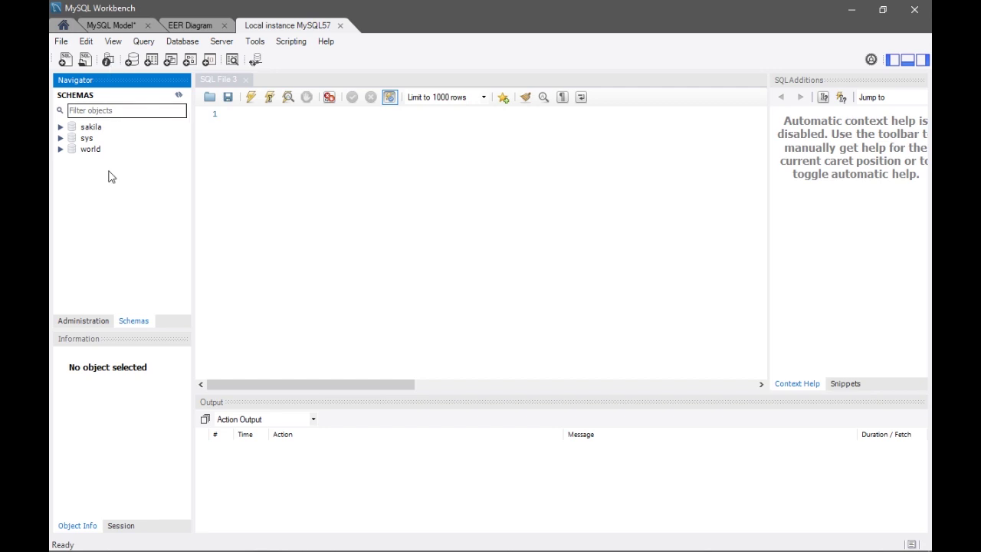
pyautogui.click(177, 97)
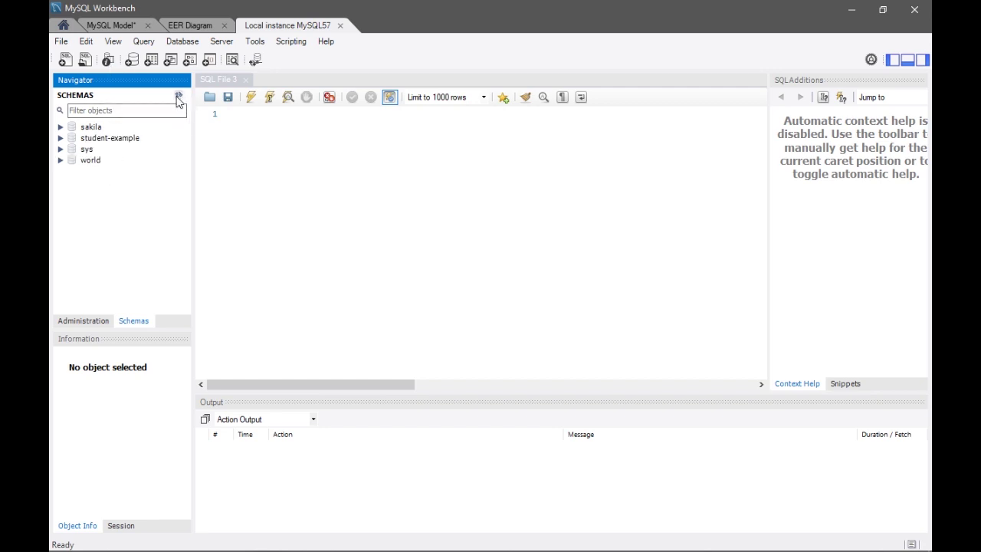
pyautogui.click(61, 138)
pyautogui.doubleClick(115, 138)
# Run the query "select * from student;" on the server and glance at the EER diagram for comparison
pyautogui.click(263, 128)
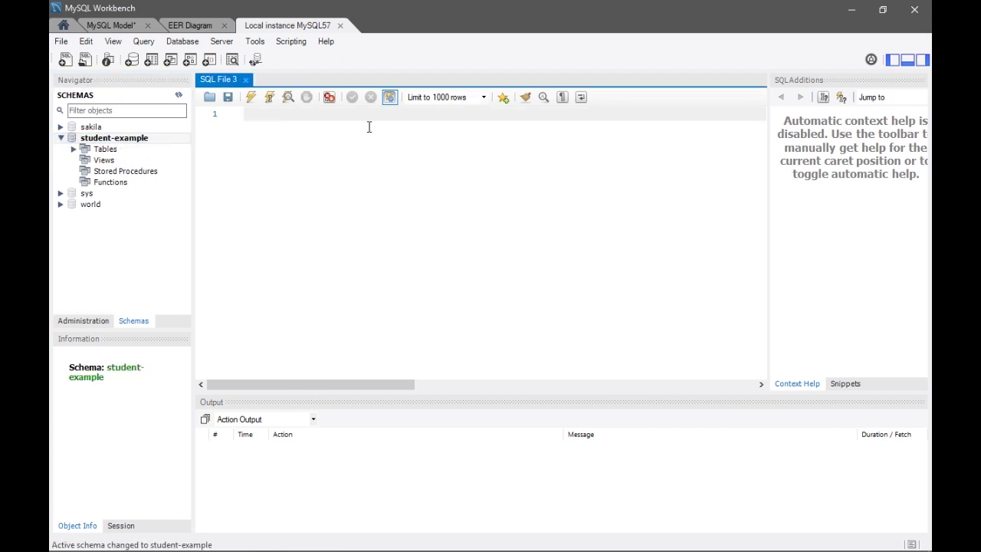
pyautogui.write('select * from student')
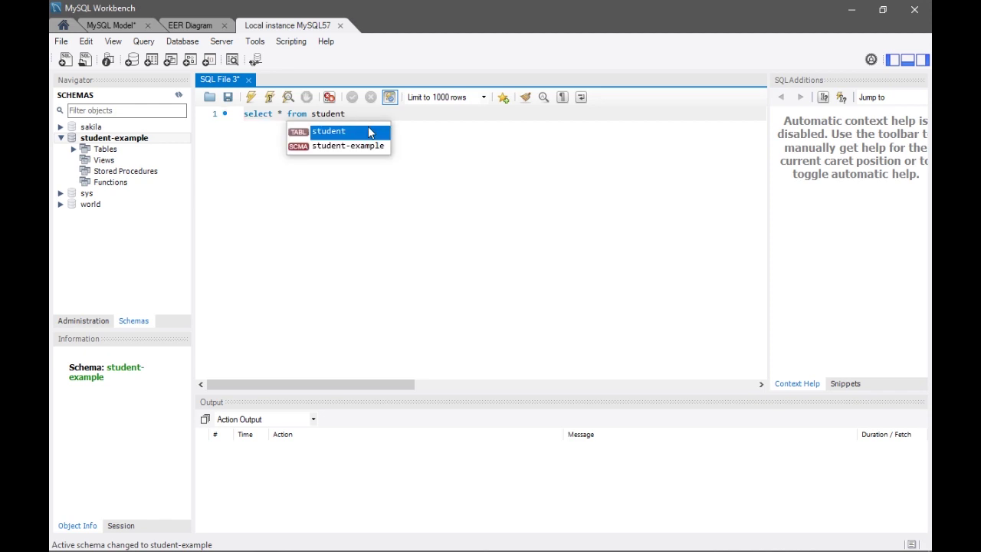
pyautogui.press('Escape')
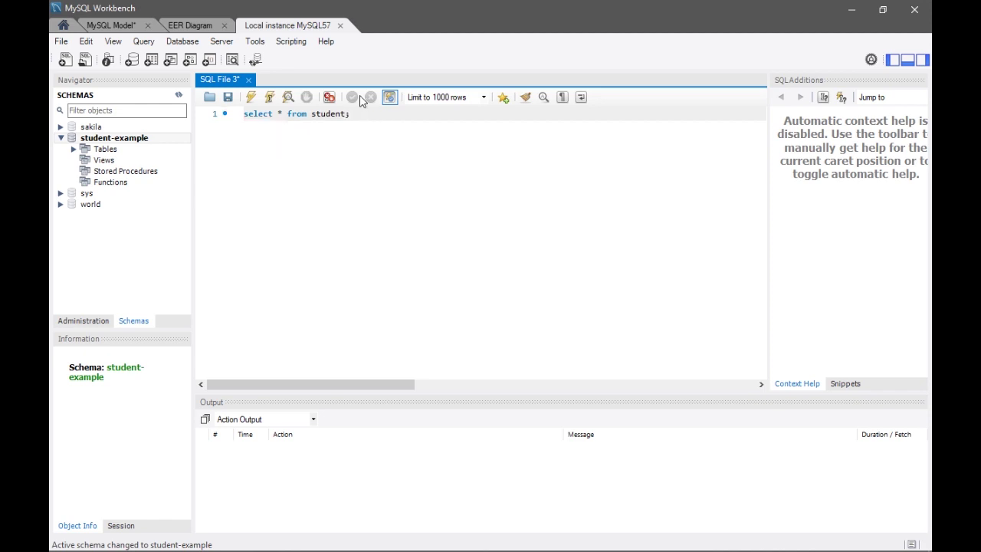
pyautogui.click(250, 96)
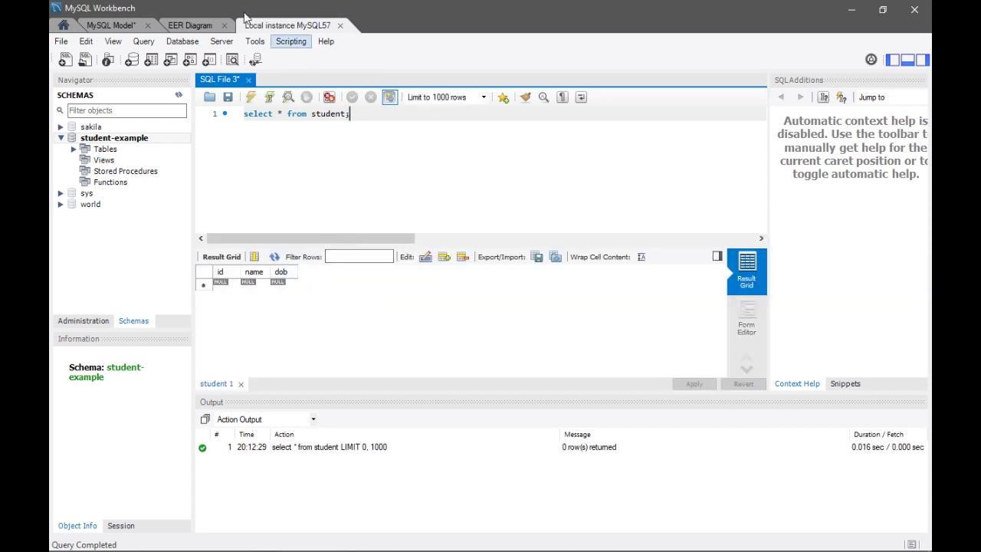
pyautogui.click(193, 24)
pyautogui.click(270, 26)
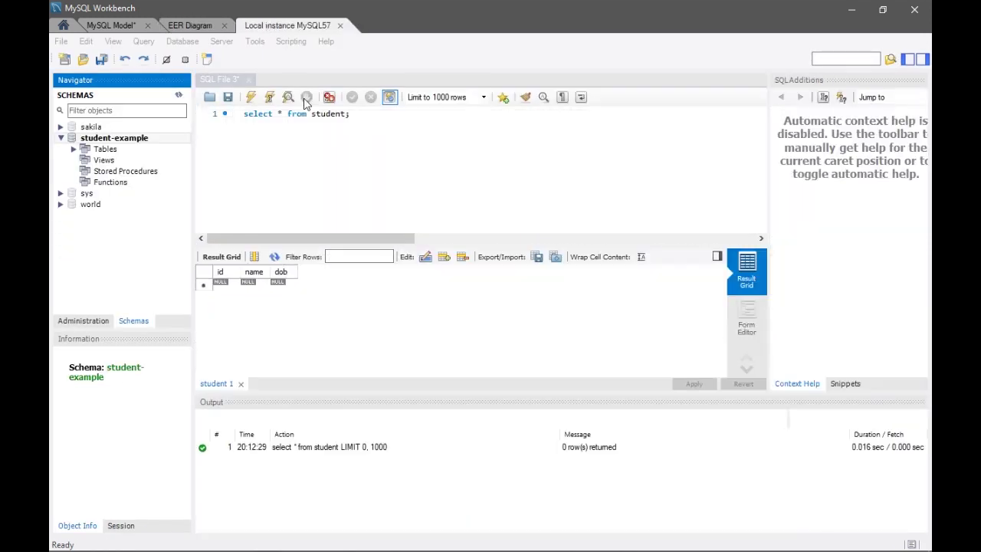